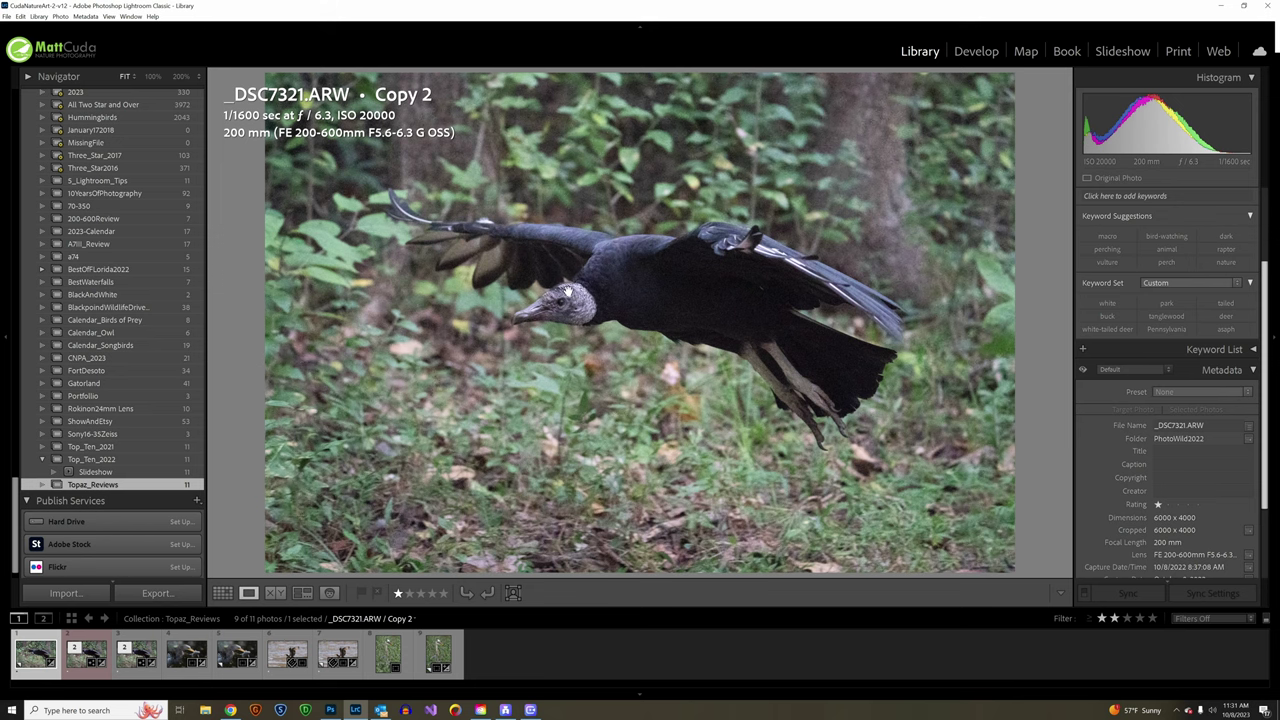
Step: Zoom in and pan across the vulture's head, then return to the full-photo view
click(569, 293)
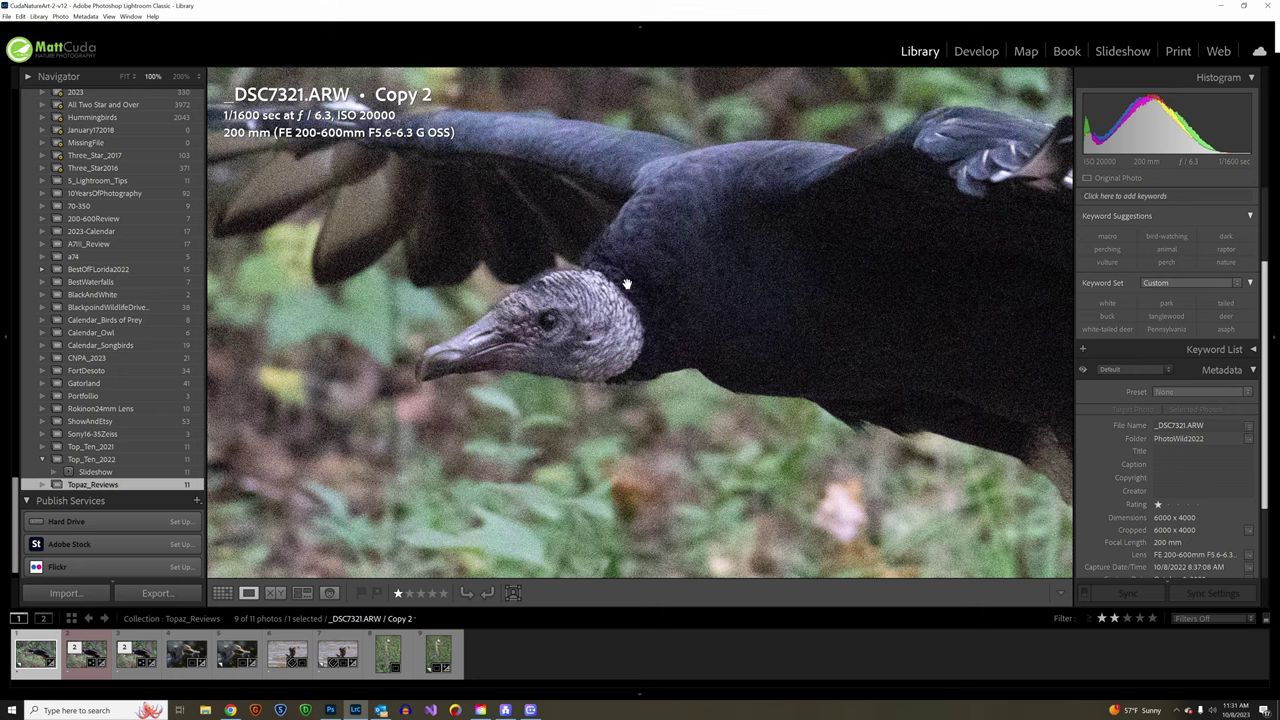
mouse_move(457, 345)
mouse_down()
mouse_move(710, 238)
mouse_move(465, 322)
mouse_up()
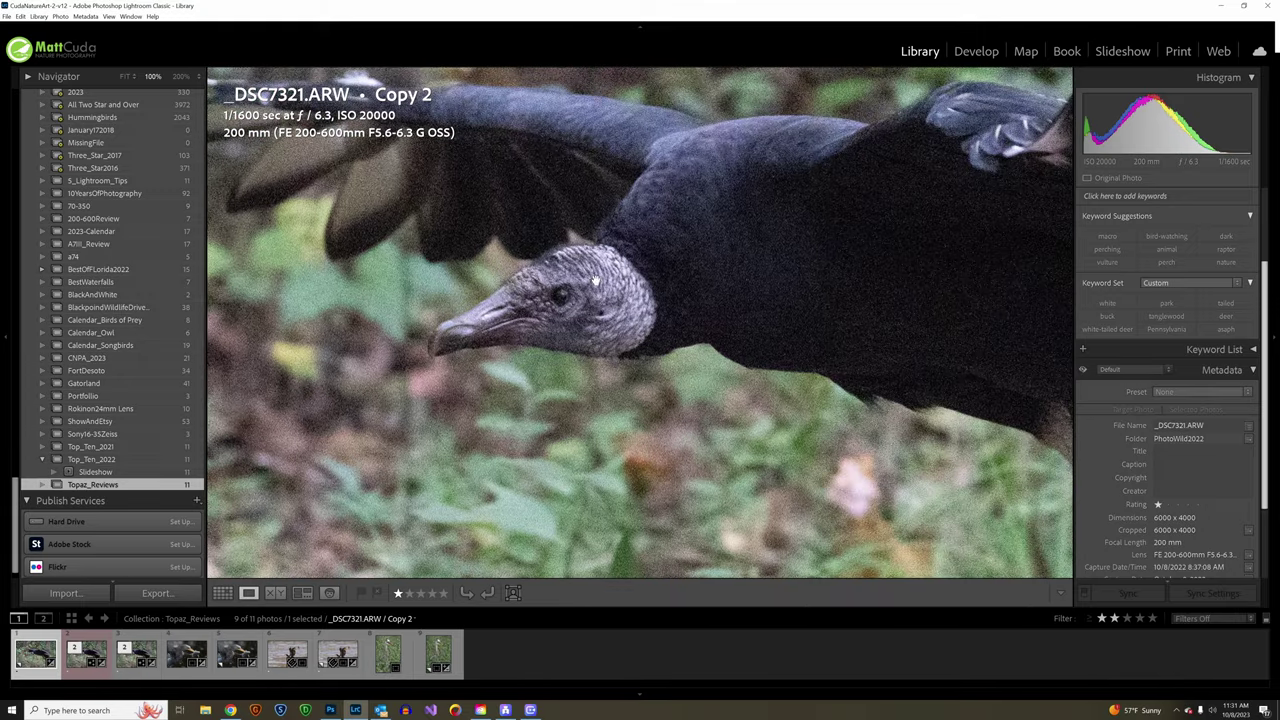
drag(628, 270, 644, 306)
click(645, 306)
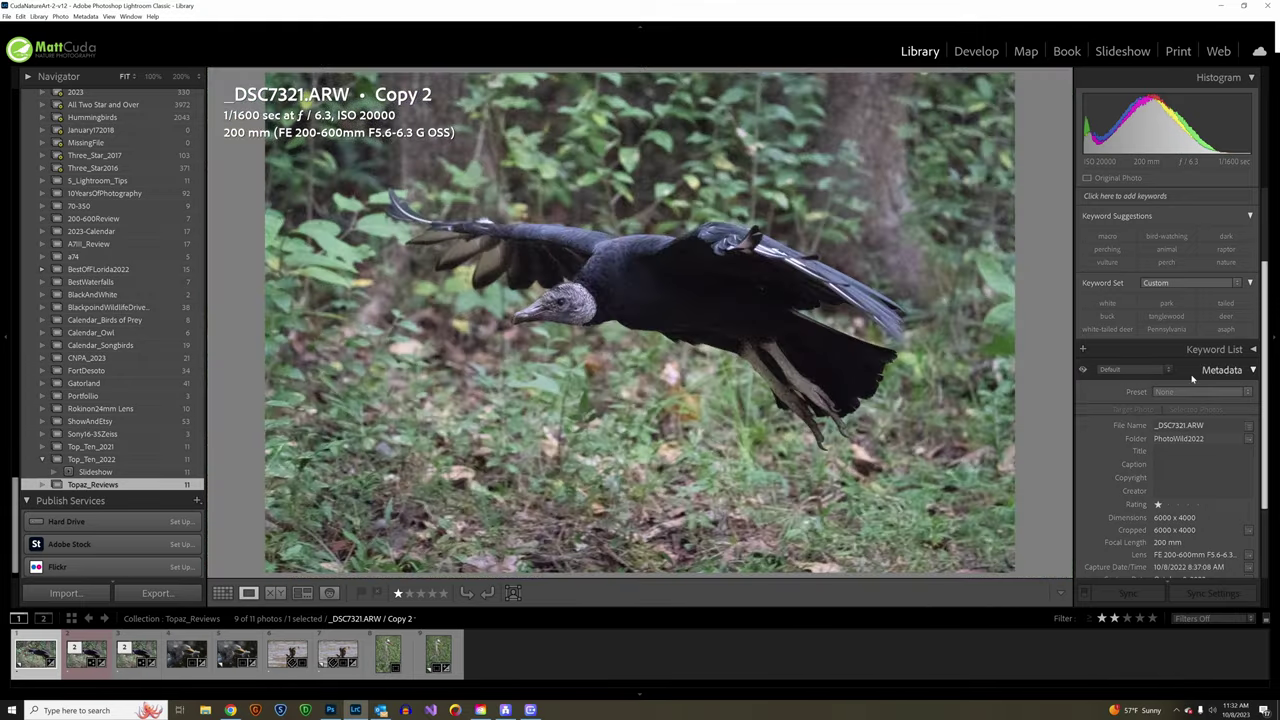
scroll(1156, 410, down, 3)
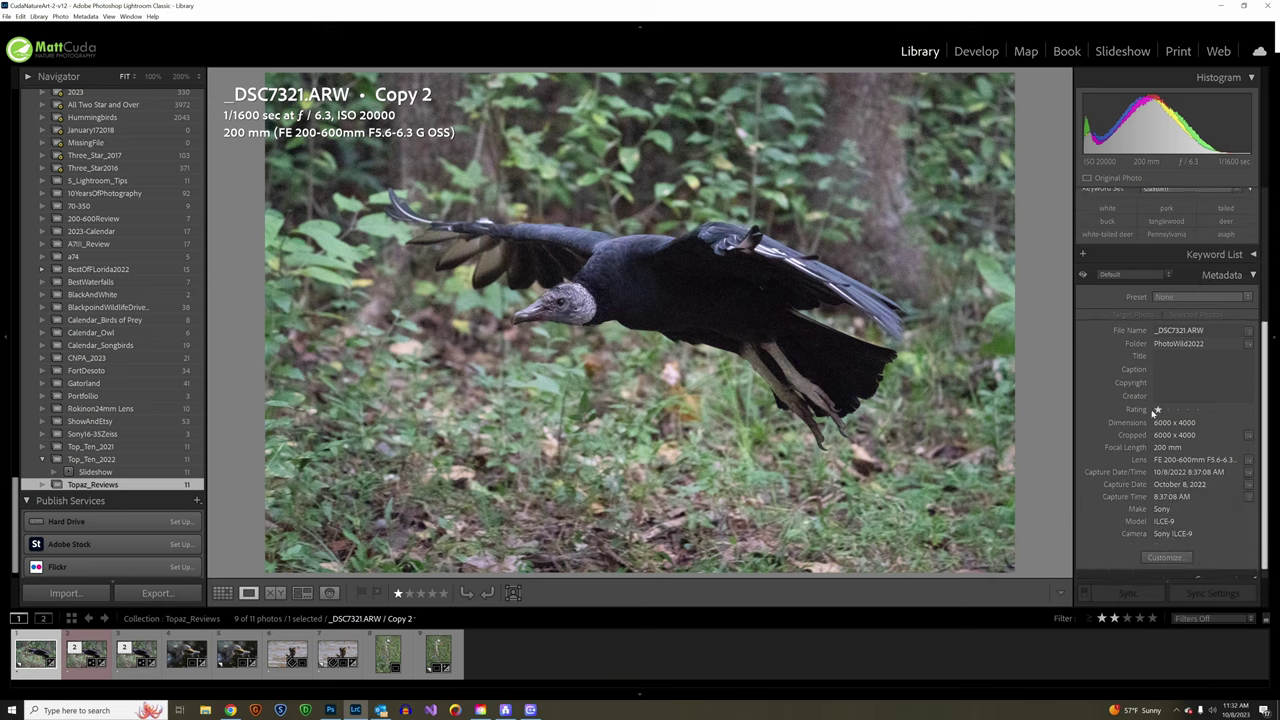
scroll(1156, 405, up, 3)
Step: In Develop, open the AI Denoise preview and settle the amount at 54
click(748, 44)
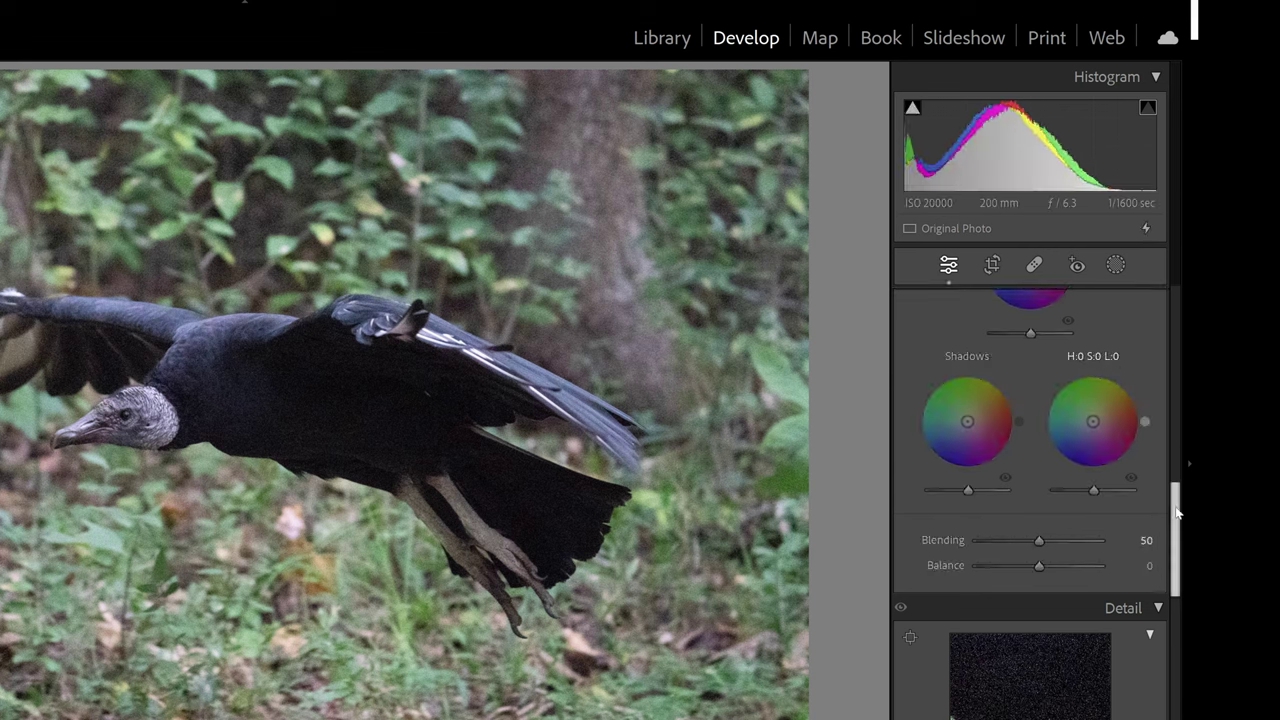
drag(1176, 512, 1166, 622)
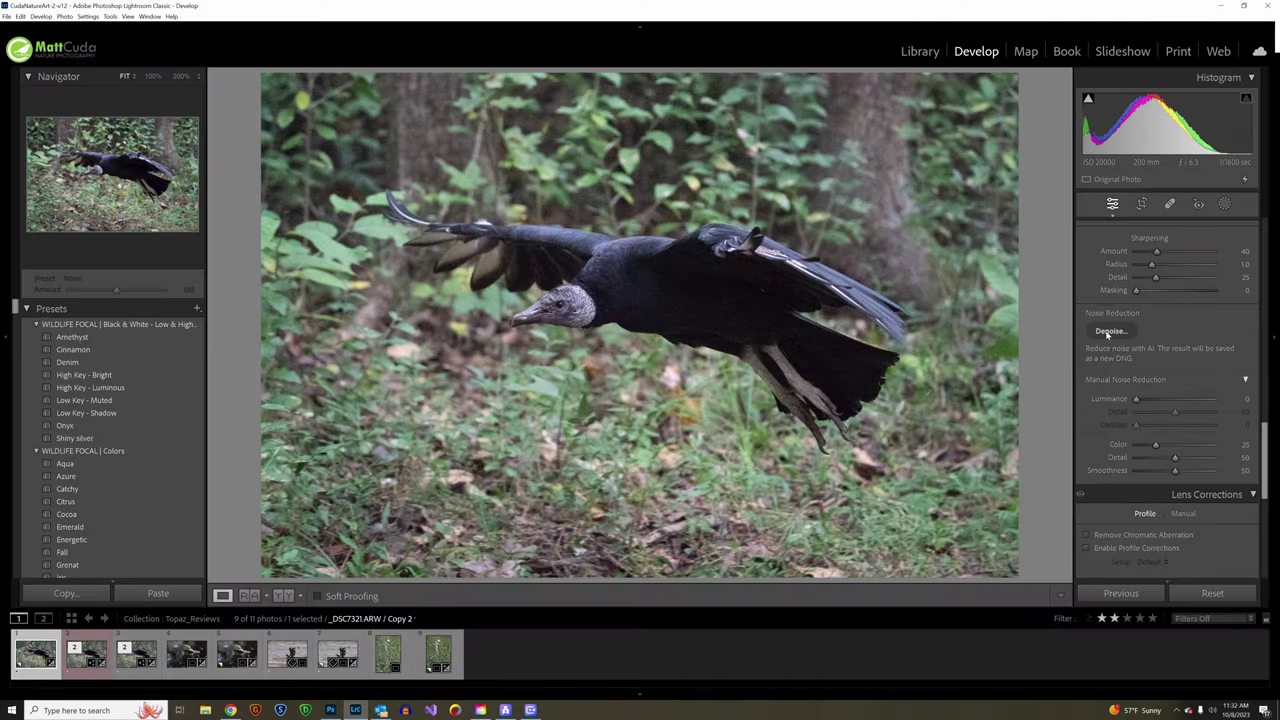
click(1108, 331)
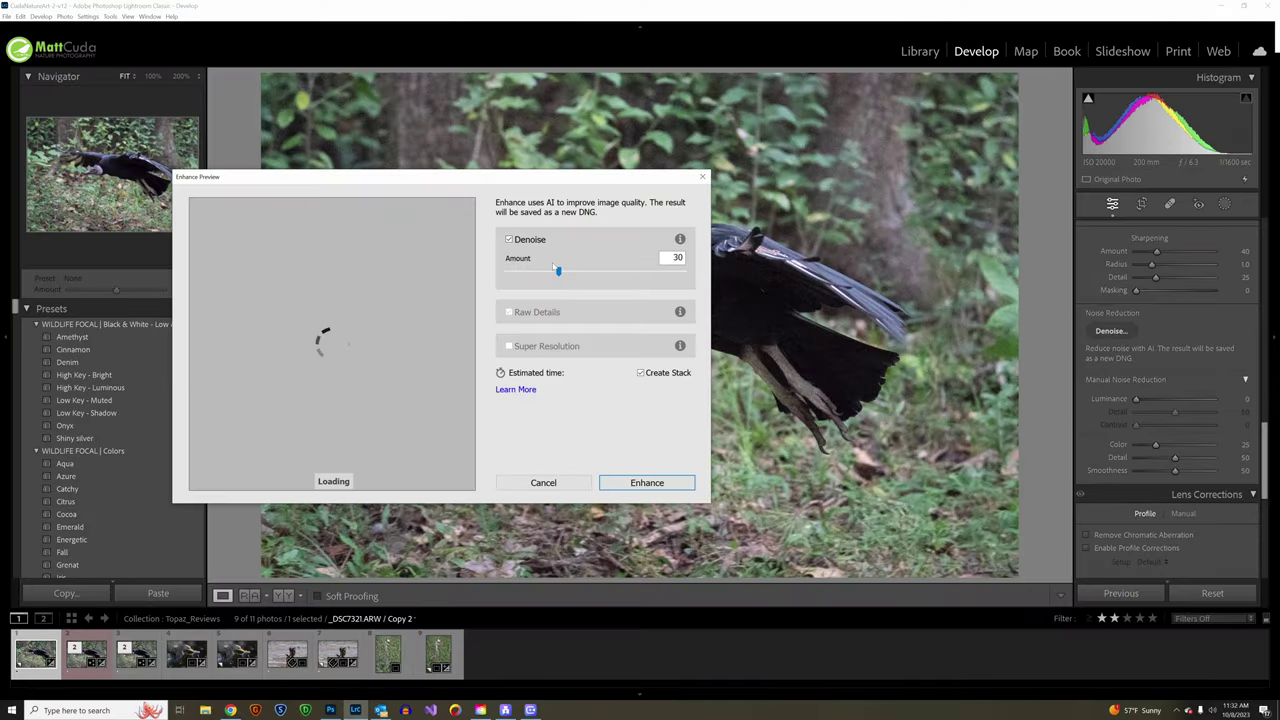
drag(560, 272, 594, 277)
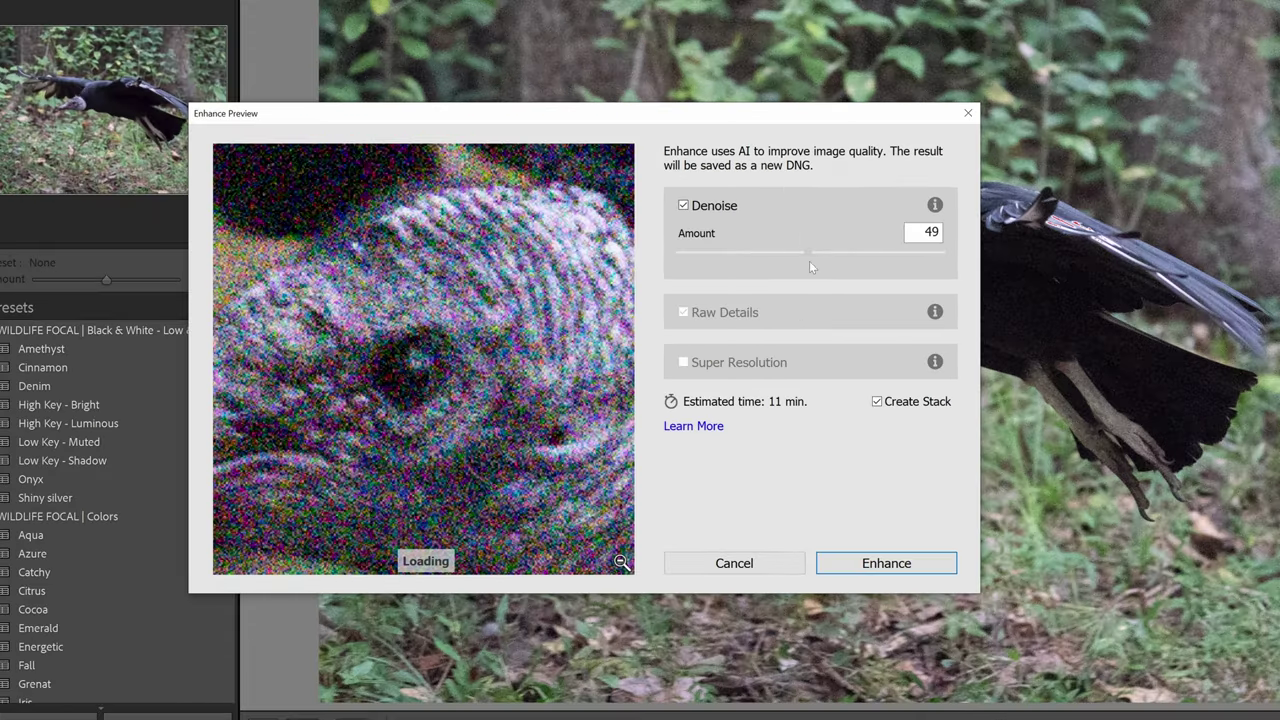
drag(809, 261, 806, 261)
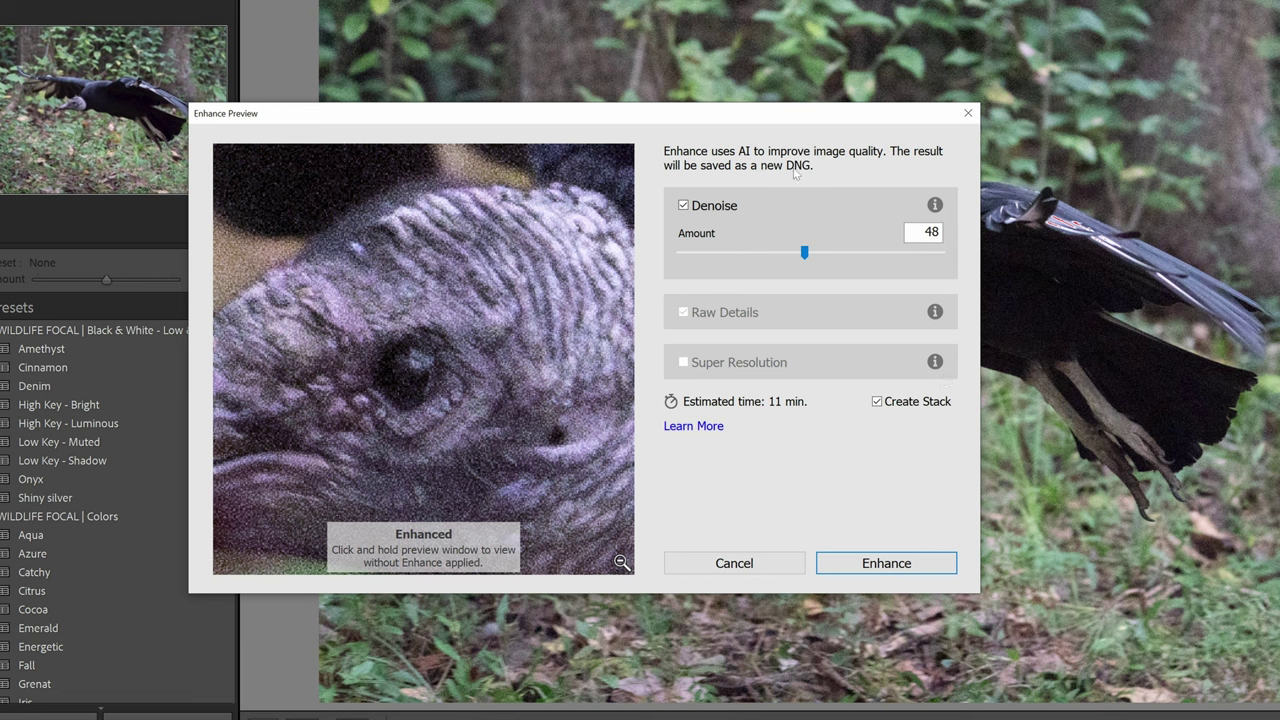
drag(806, 253, 848, 258)
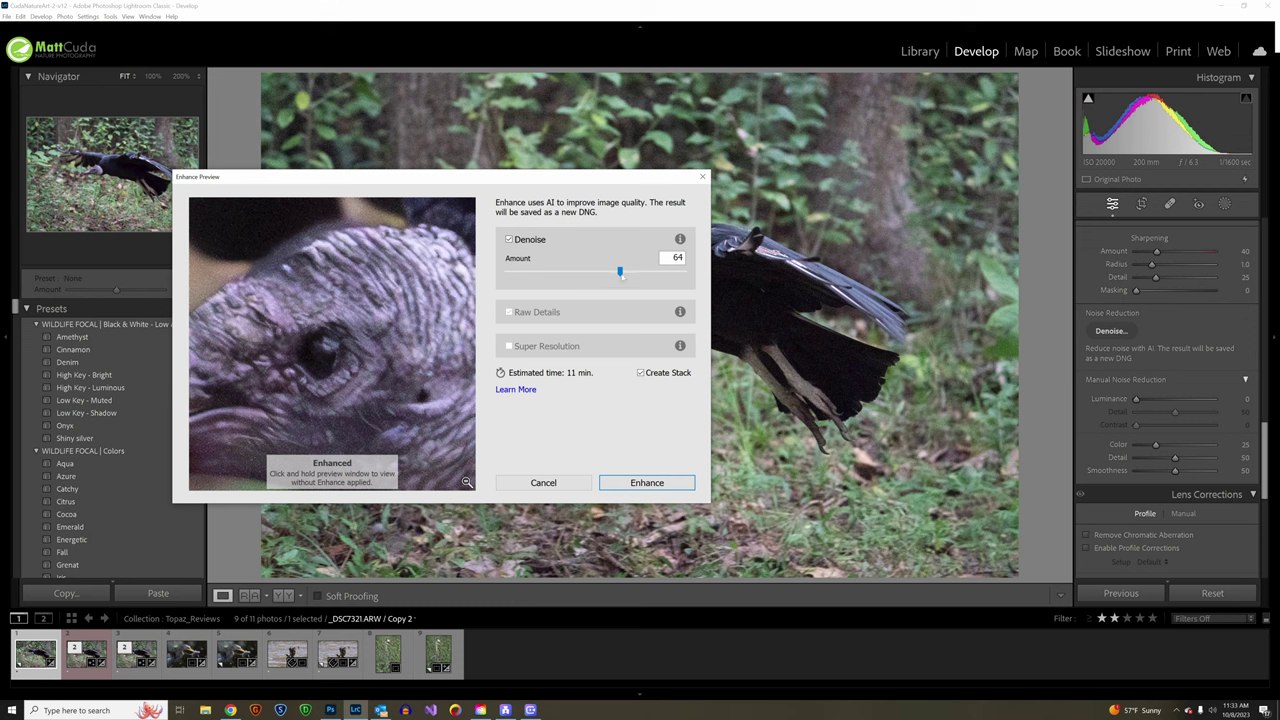
drag(621, 274, 613, 277)
Step: Create the denoised DNG and inspect the vulture's head close up in the result
click(632, 484)
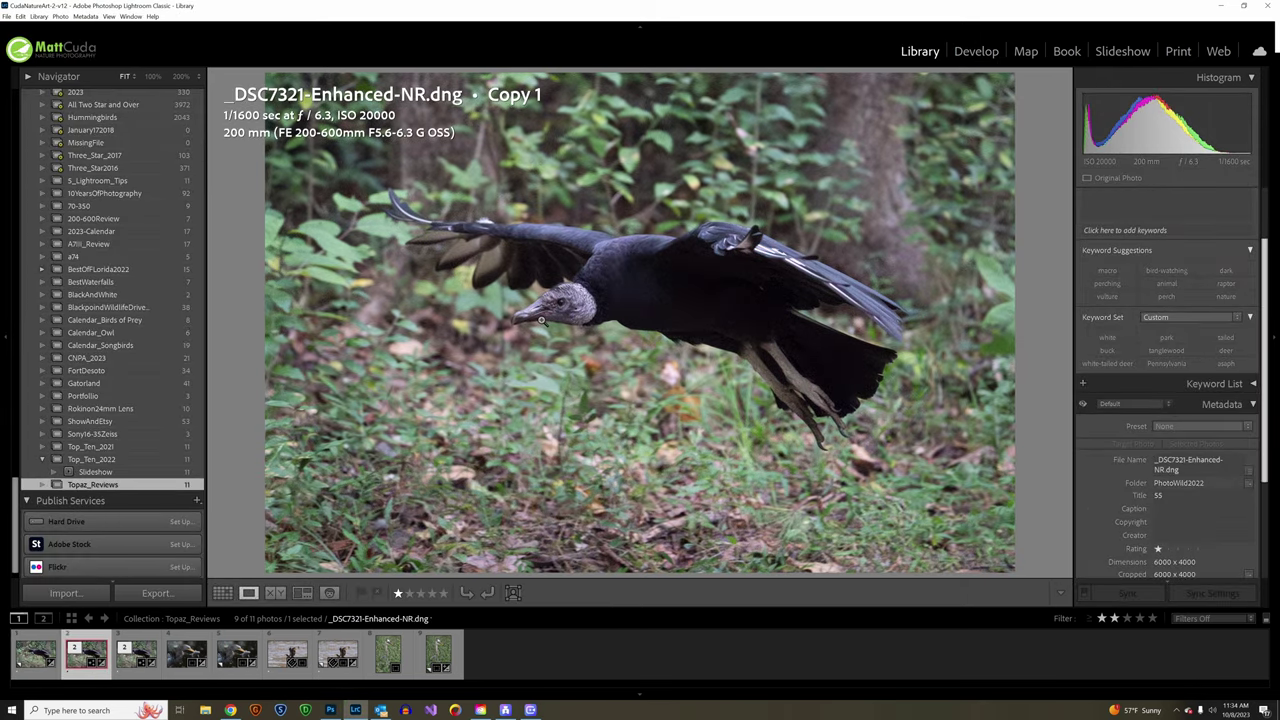
click(399, 358)
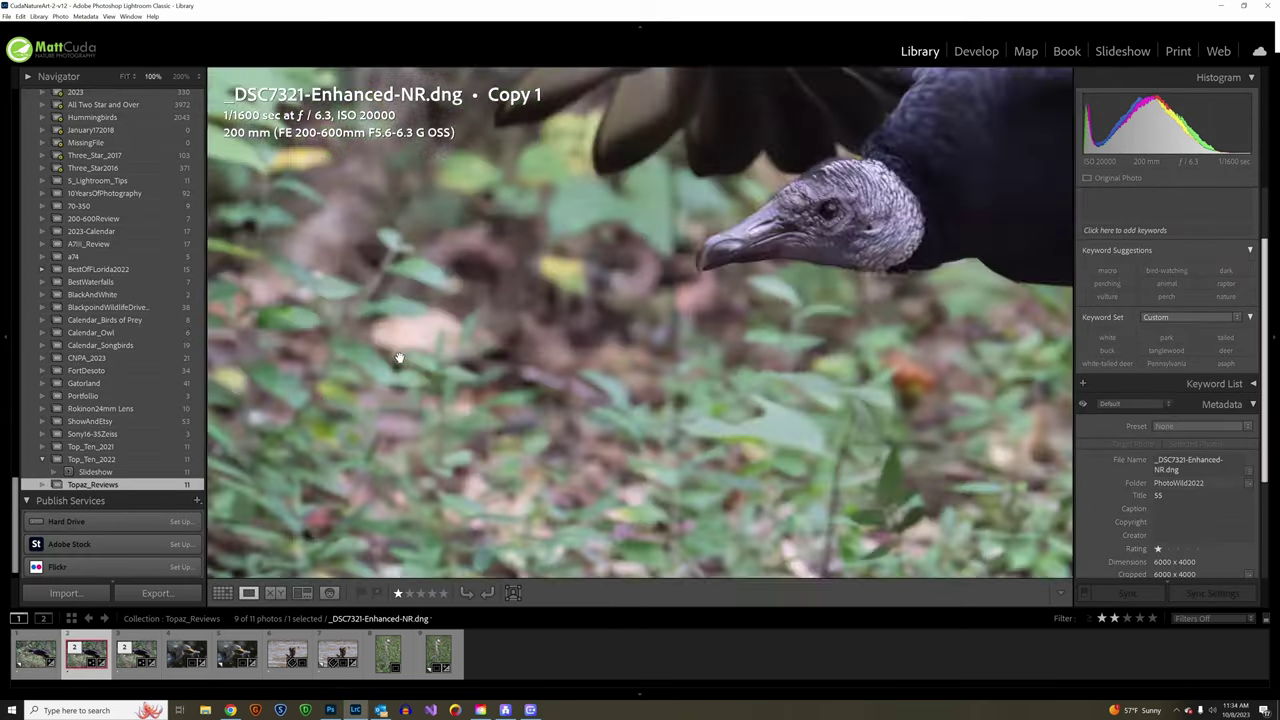
drag(399, 358, 480, 486)
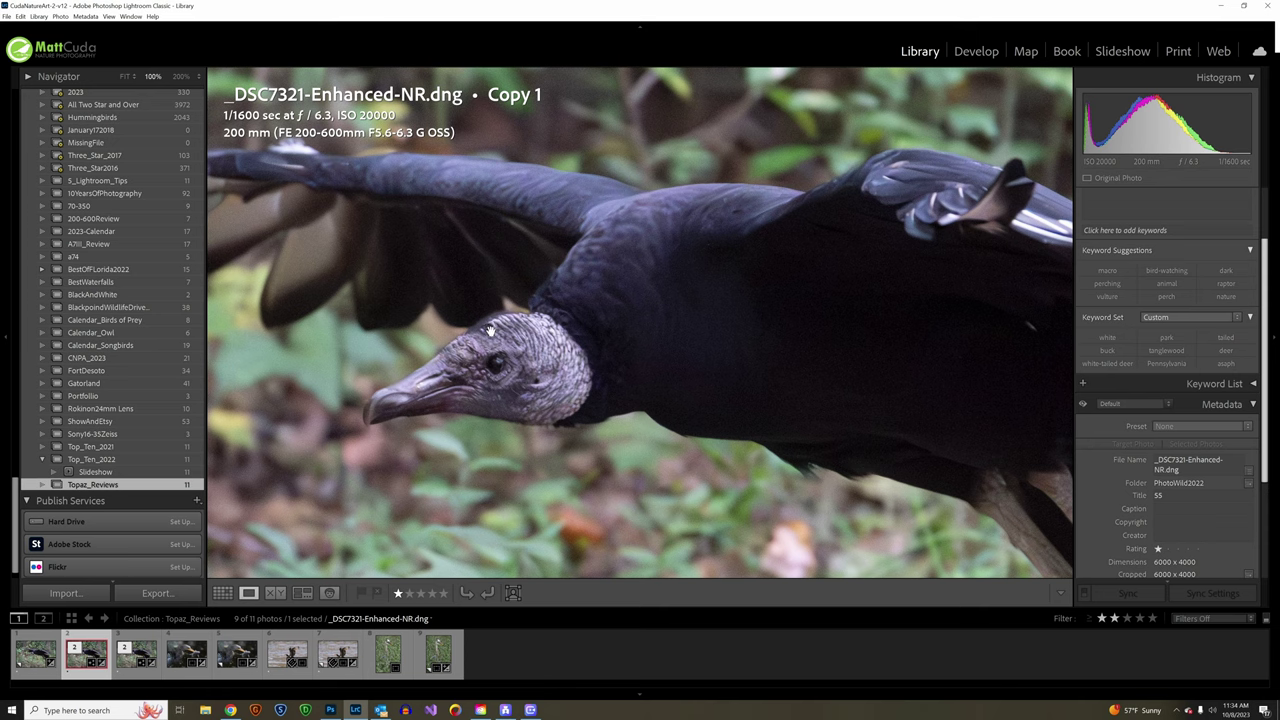
drag(490, 334, 544, 313)
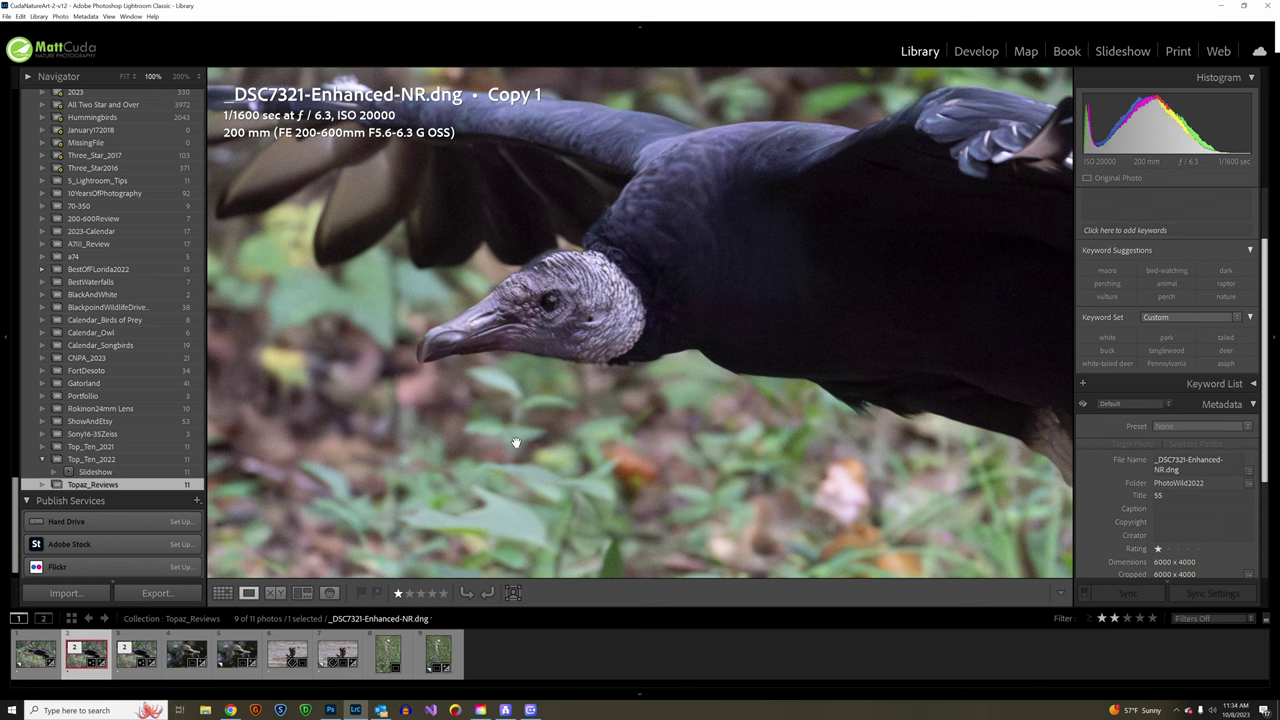
Step: In Develop, add a Brush mask painted over the denoised vulture's head and neck
click(976, 51)
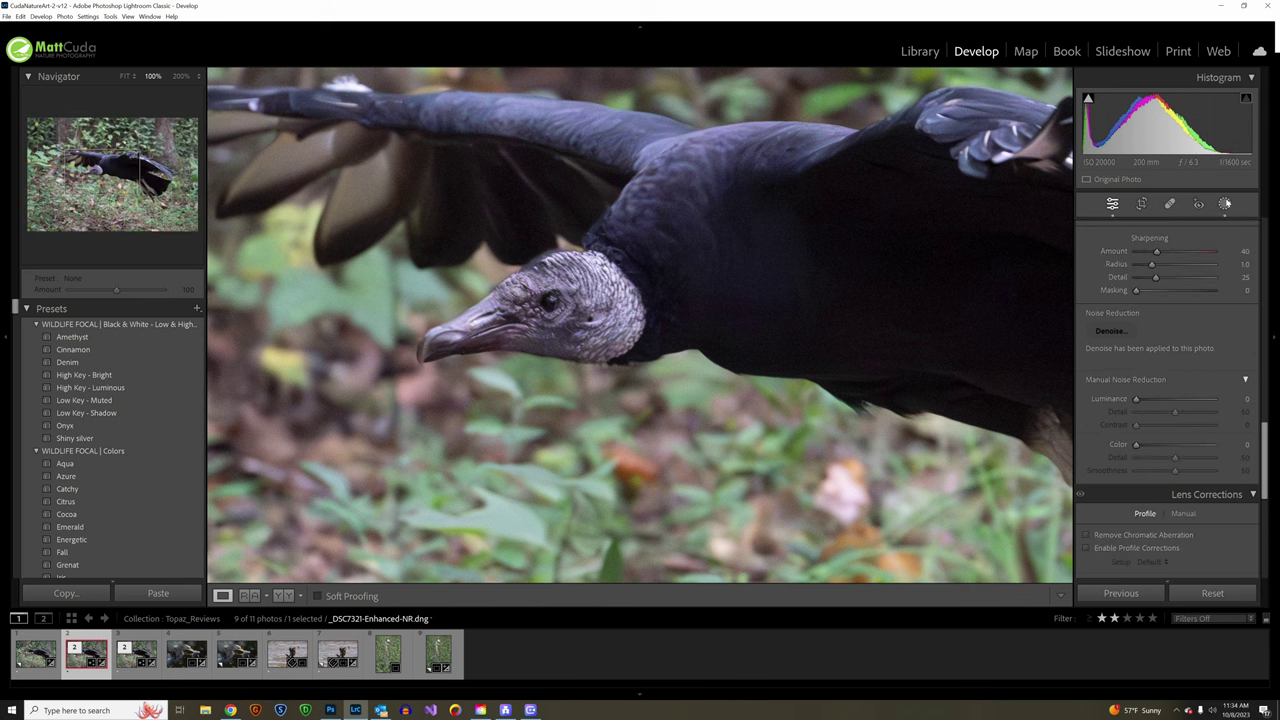
click(1224, 203)
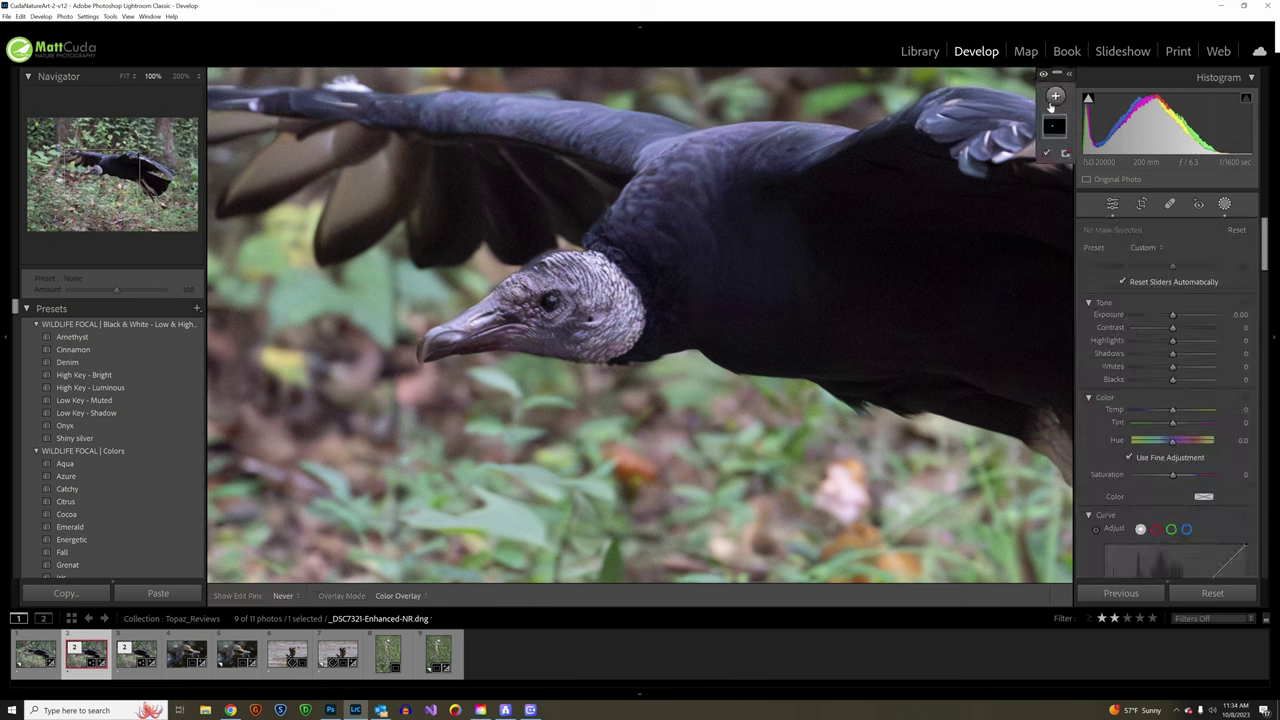
click(1055, 97)
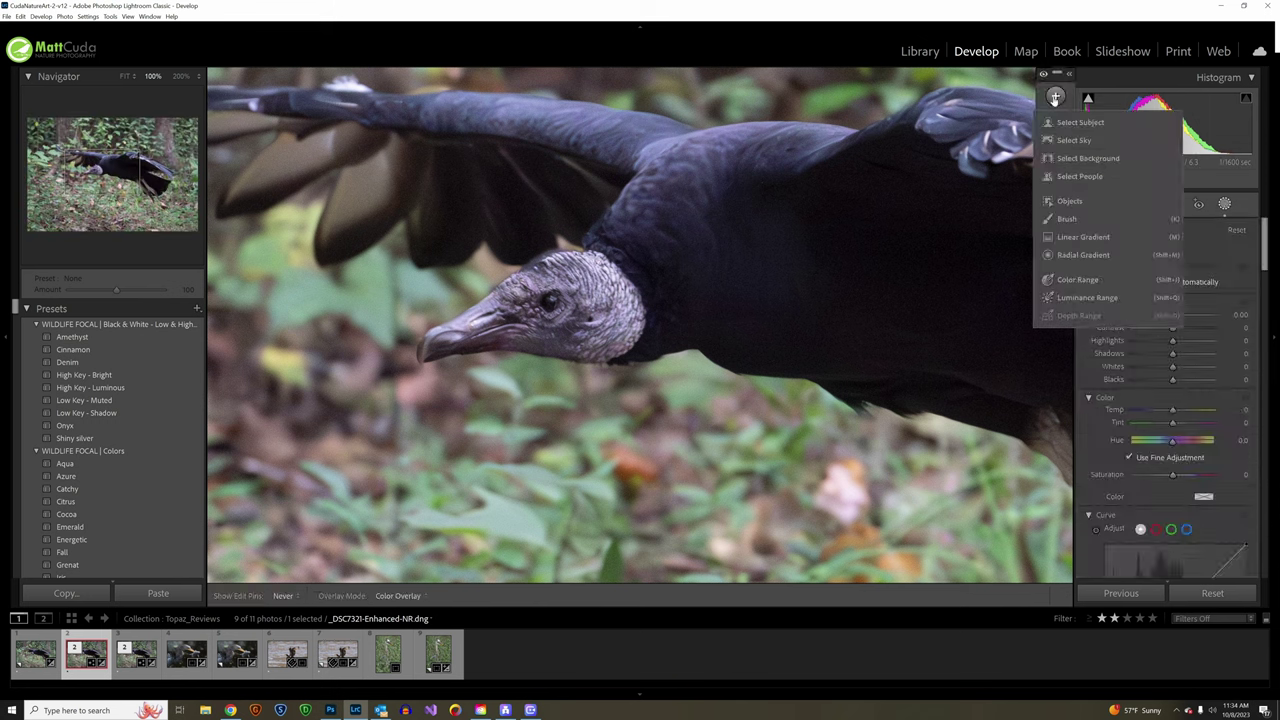
click(1067, 219)
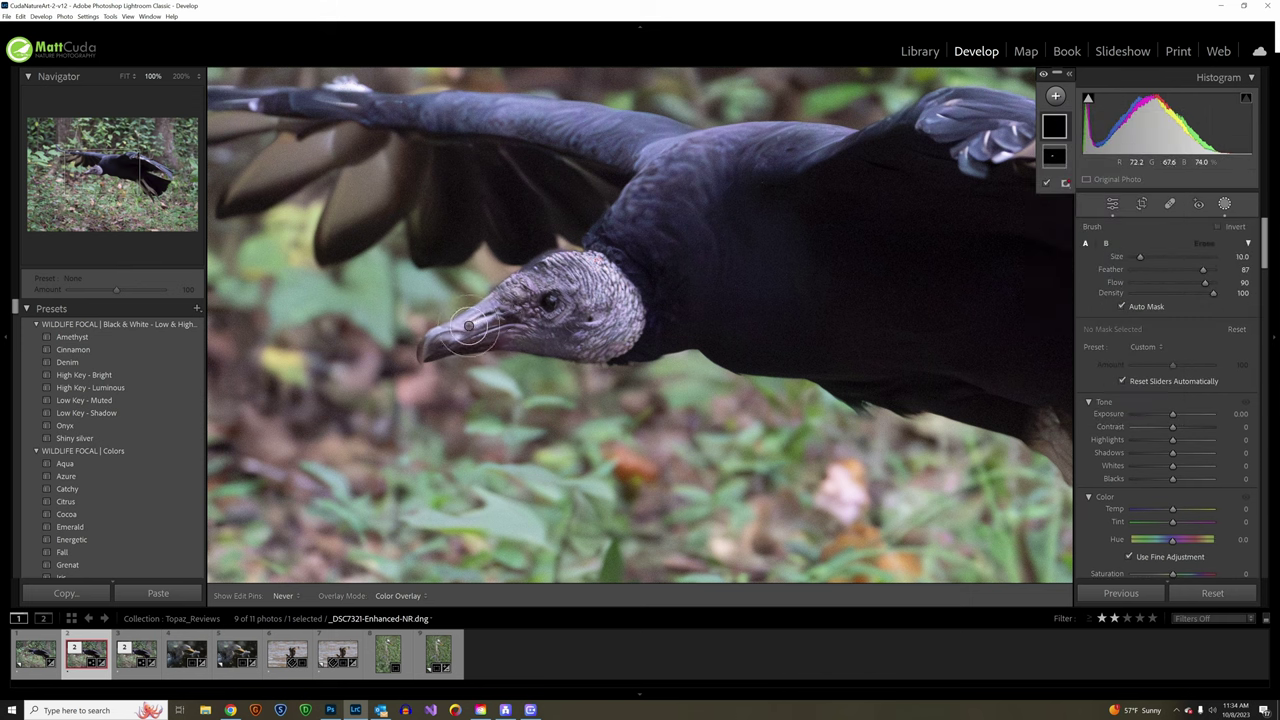
key(alt)
mouse_move(606, 260)
mouse_down()
mouse_move(529, 325)
mouse_move(545, 297)
mouse_move(616, 348)
mouse_move(567, 290)
mouse_move(623, 255)
mouse_move(646, 203)
mouse_move(673, 202)
mouse_move(707, 161)
mouse_move(706, 237)
mouse_move(671, 278)
mouse_move(662, 163)
mouse_move(699, 143)
mouse_move(790, 152)
mouse_move(662, 160)
mouse_up()
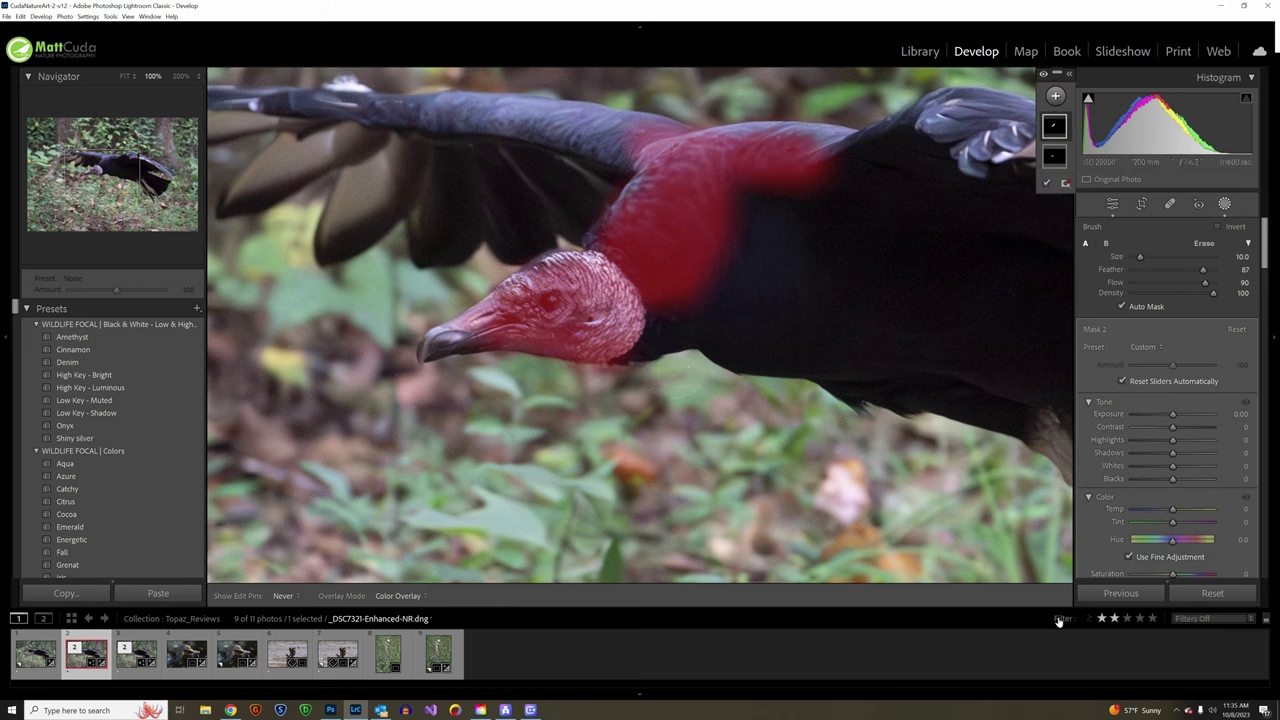
scroll(1177, 514, down, 6)
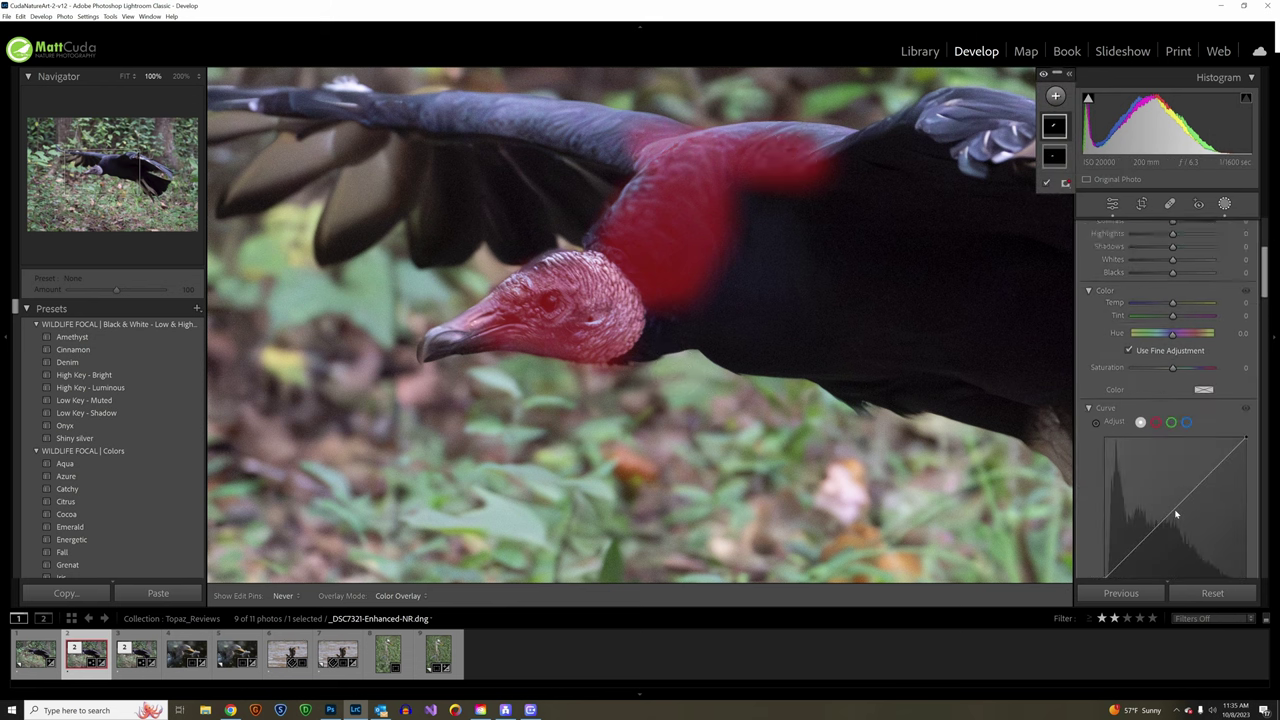
scroll(1177, 514, down, 2)
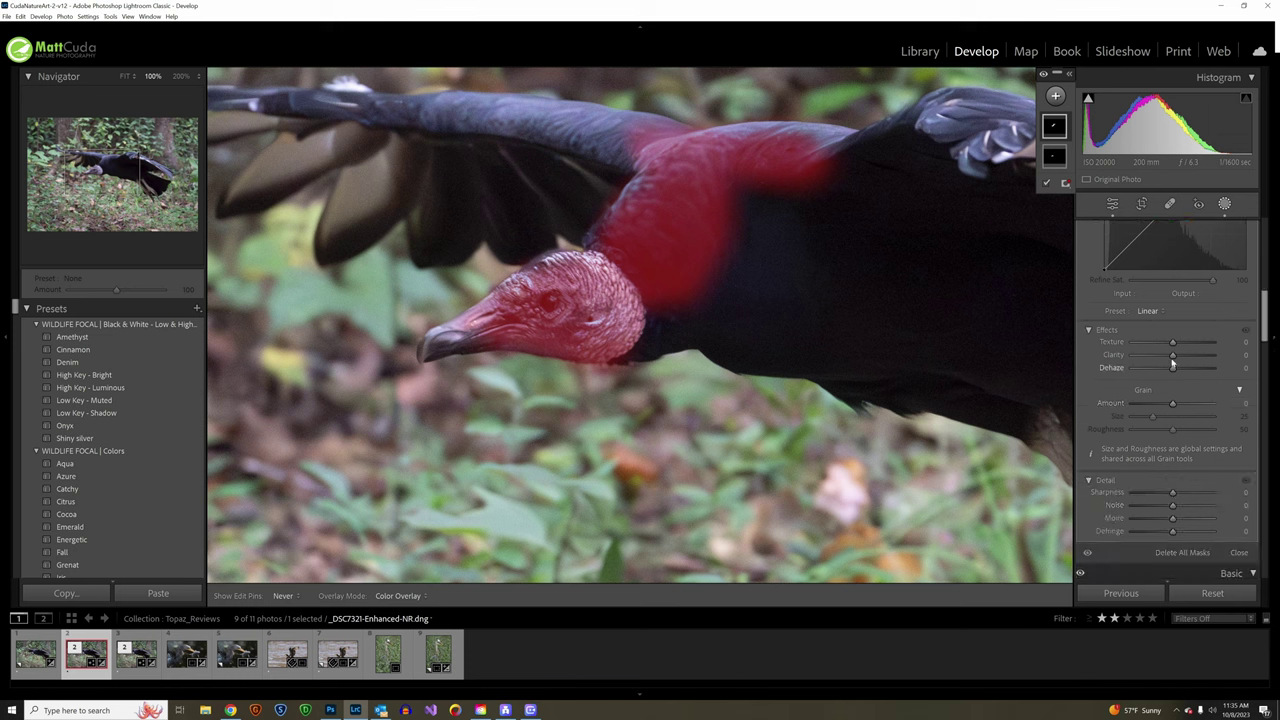
scroll(1160, 432, down, 2)
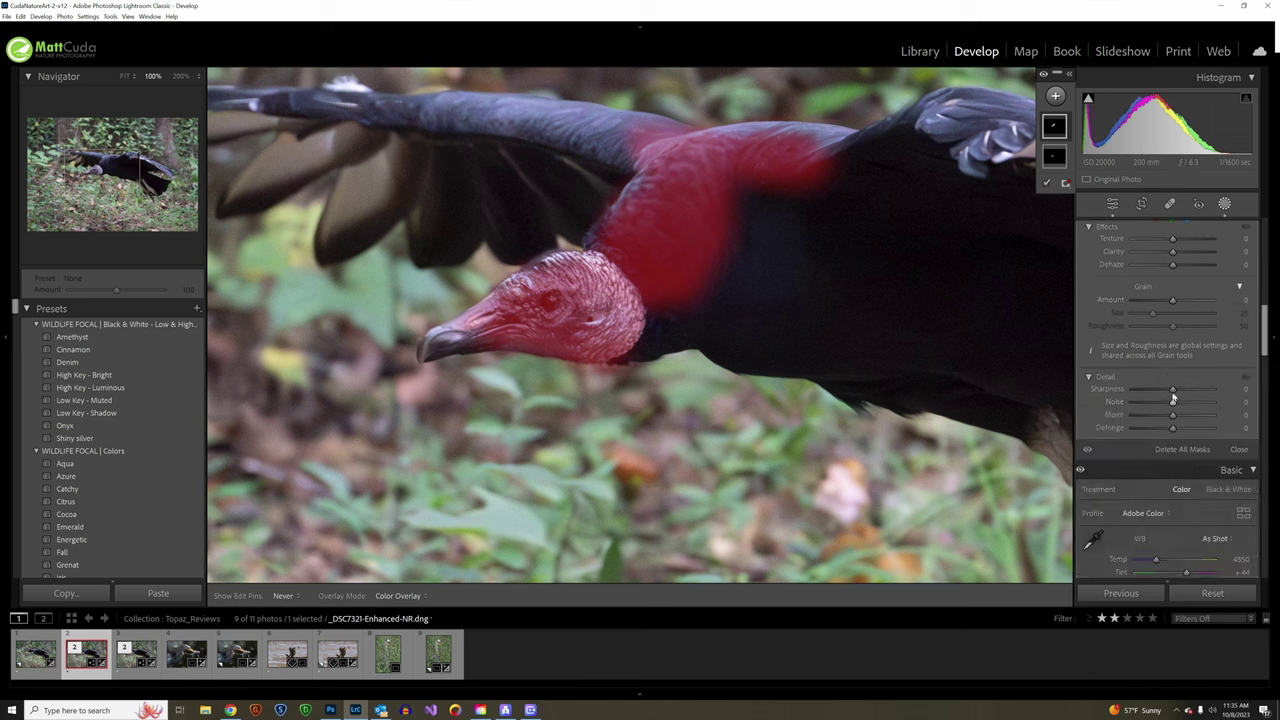
drag(1173, 390, 1213, 390)
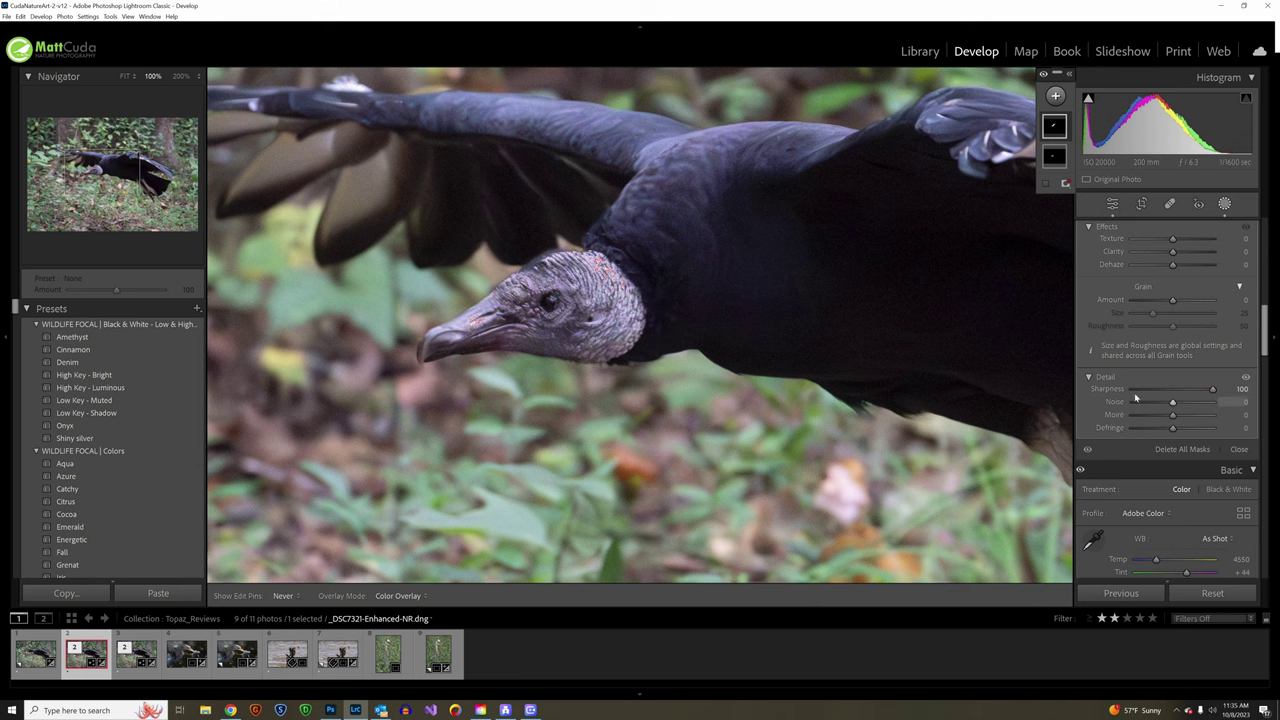
scroll(1141, 336, up, 2)
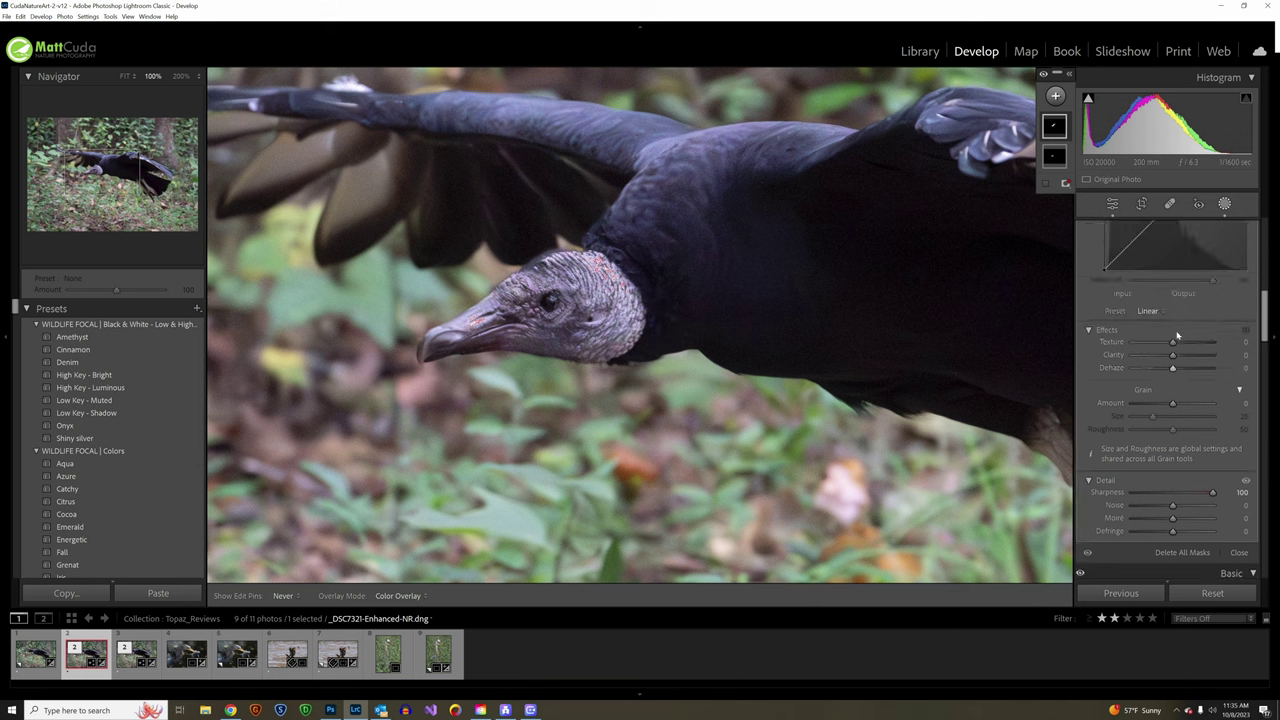
drag(1173, 343, 1242, 343)
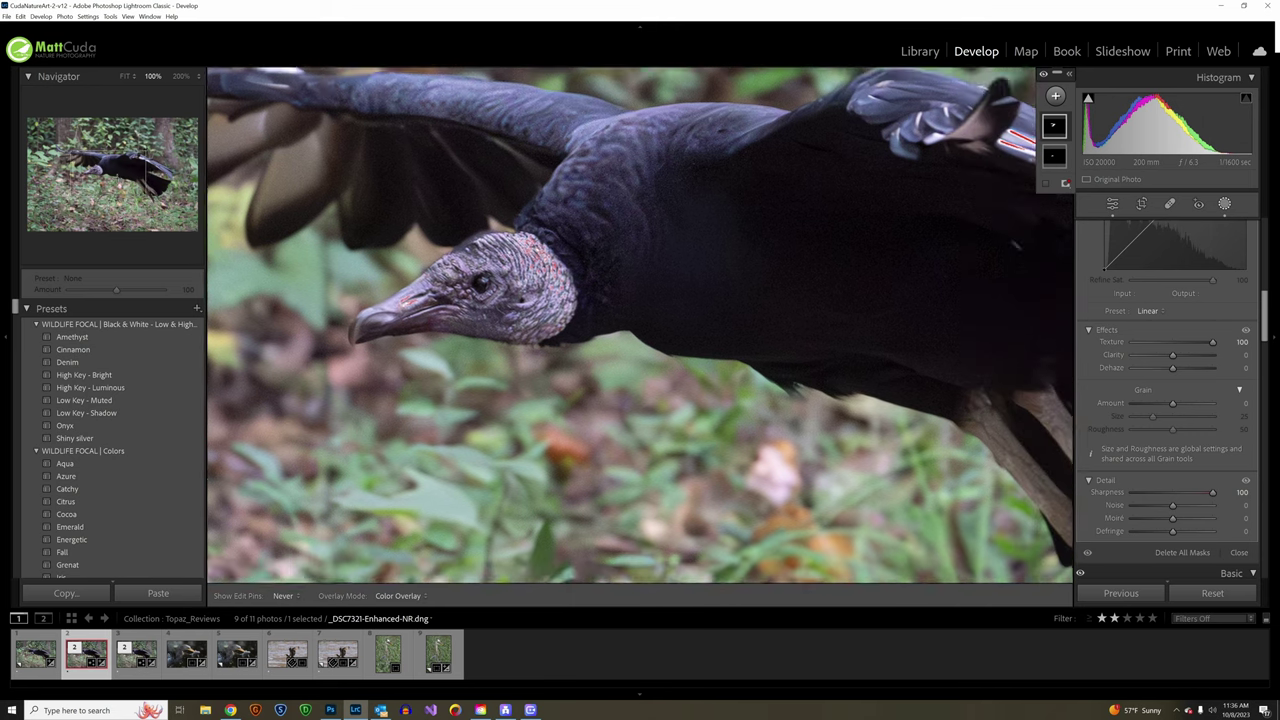
key(z)
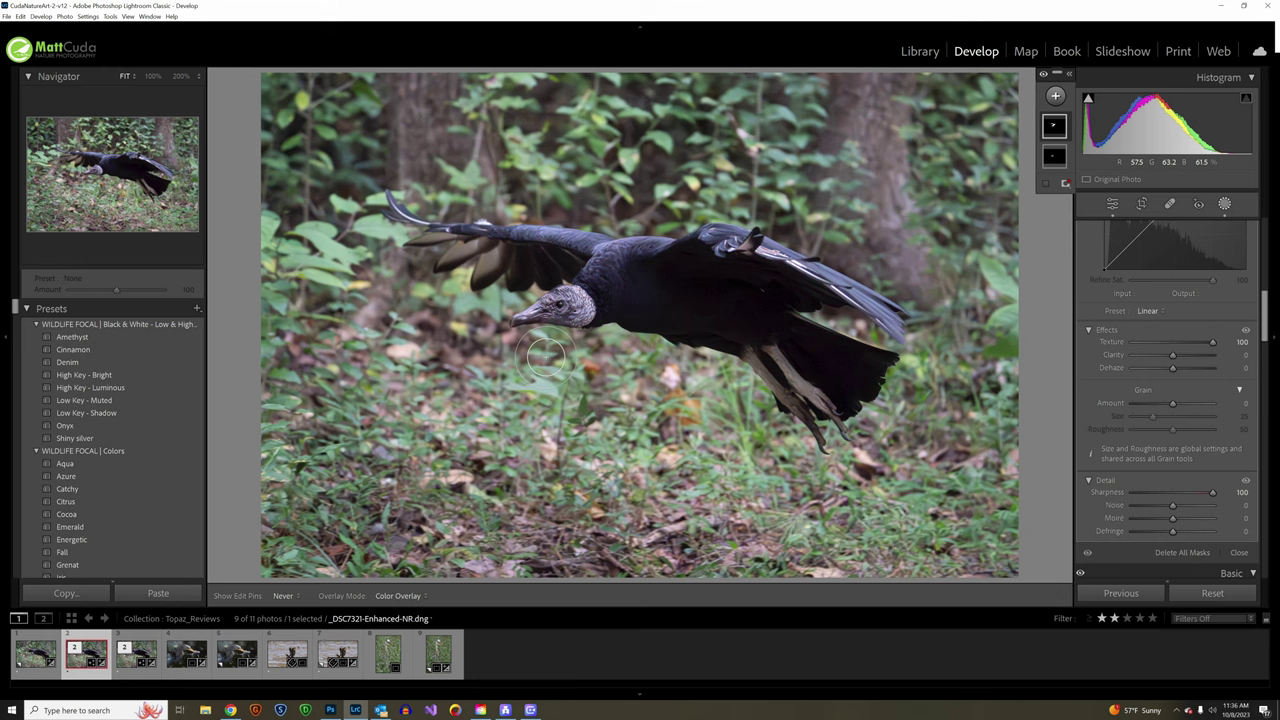
click(153, 76)
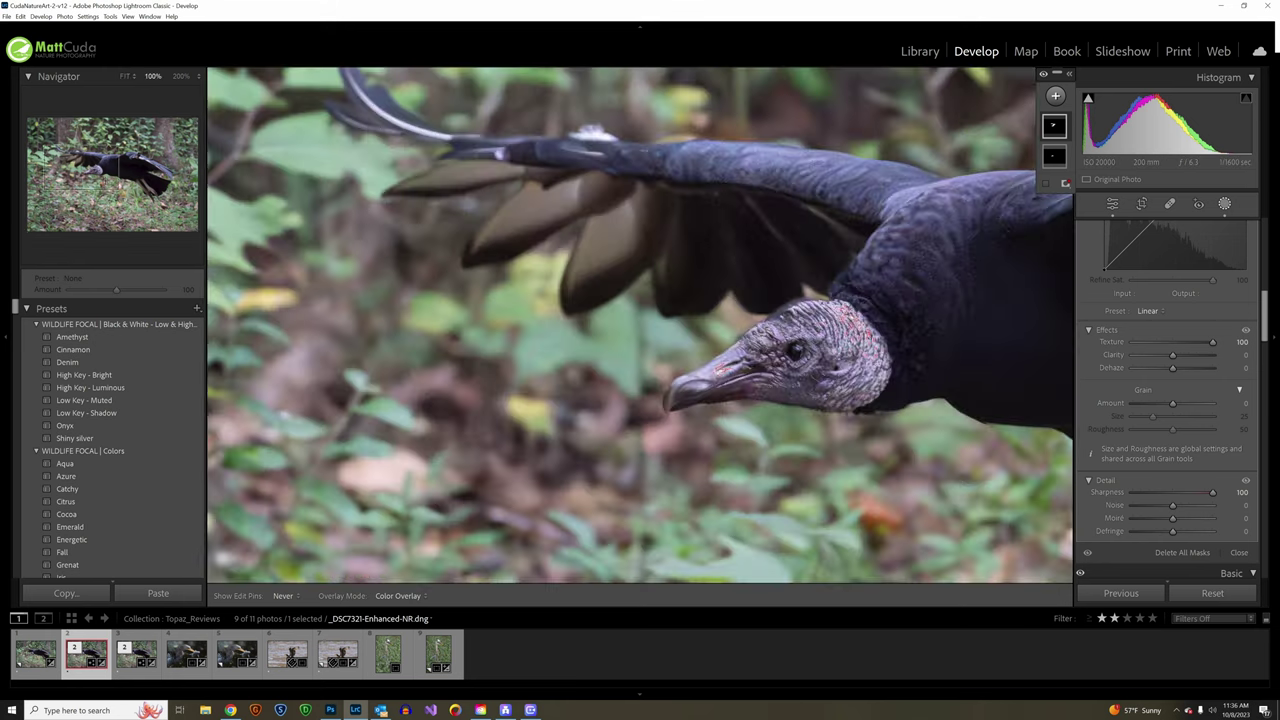
drag(437, 229, 327, 79)
drag(680, 200, 540, 245)
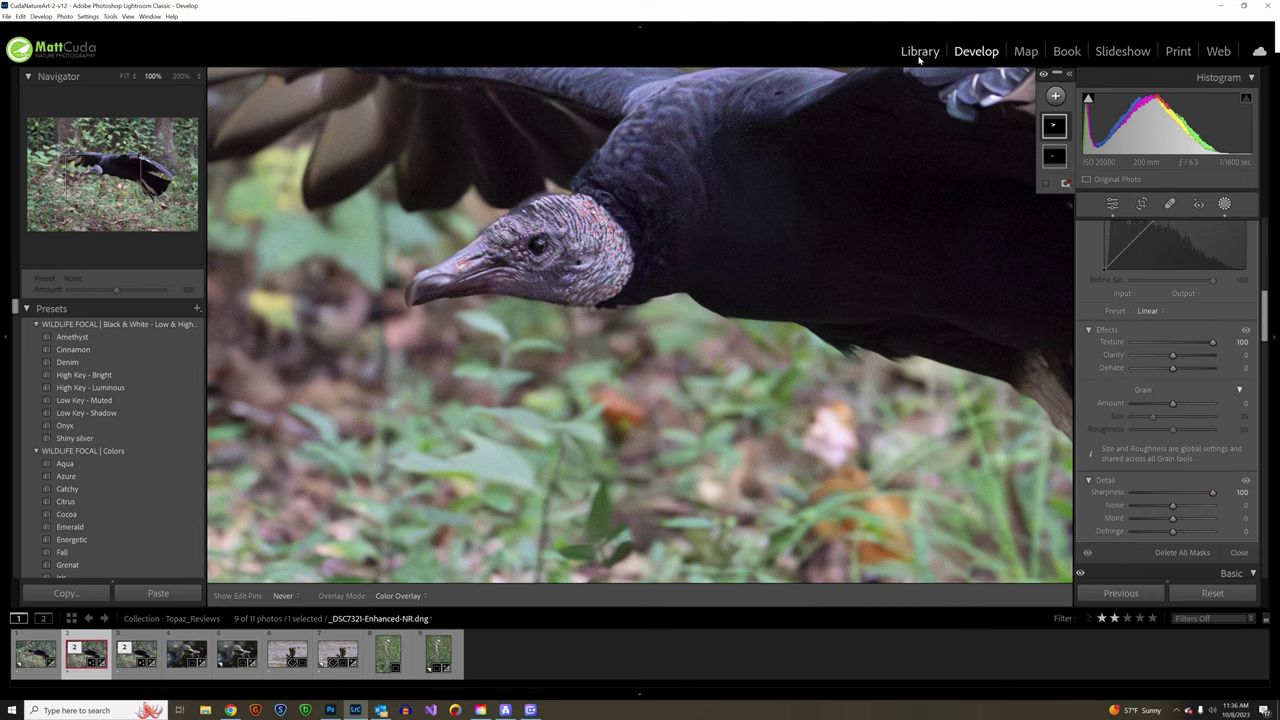
Step: In Library, check the vulture's head at 100% and return to the fit view
click(919, 53)
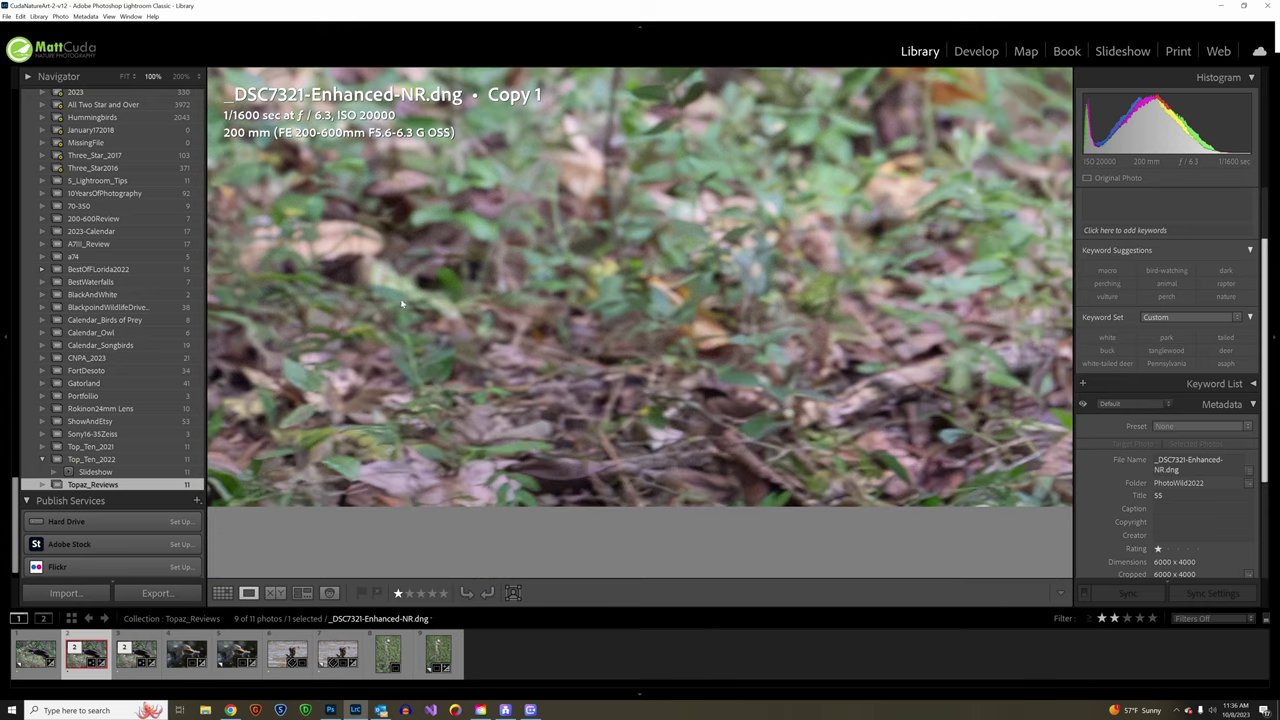
click(402, 303)
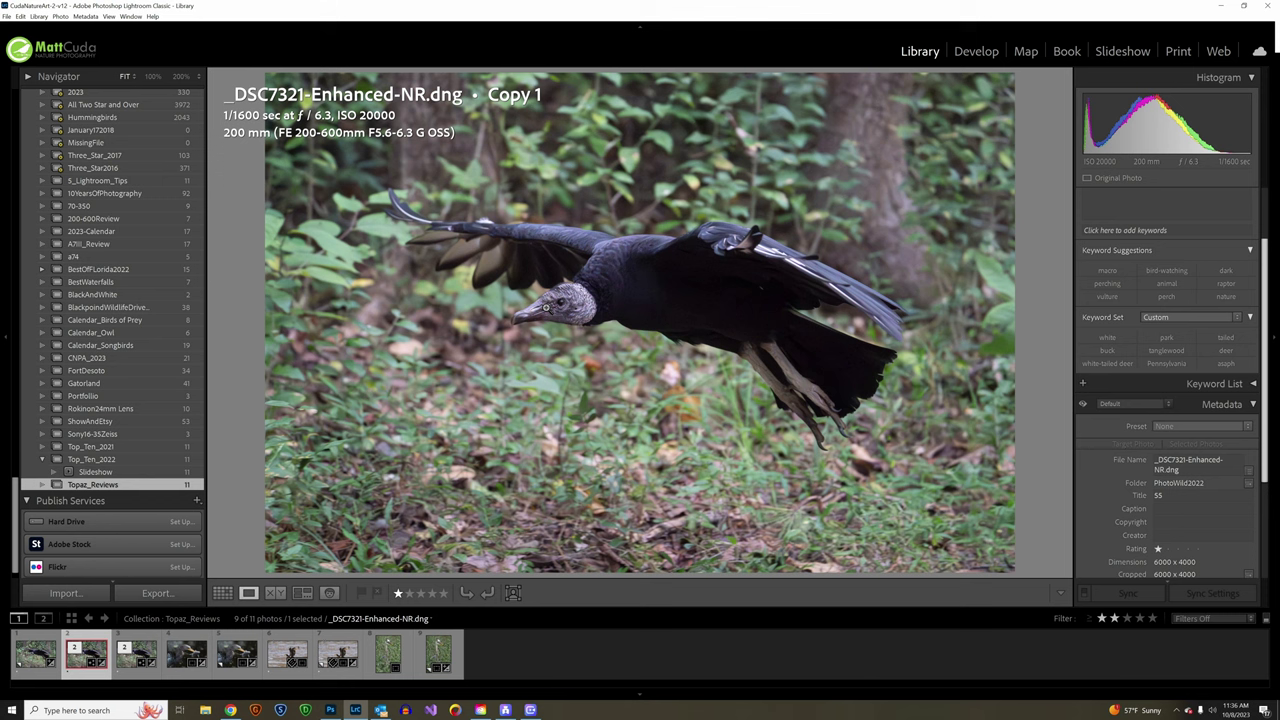
click(568, 302)
click(570, 328)
Step: Show the Topaz_Reviews thumbnail grid, briefly viewing the Copy 1 vulture large
click(222, 593)
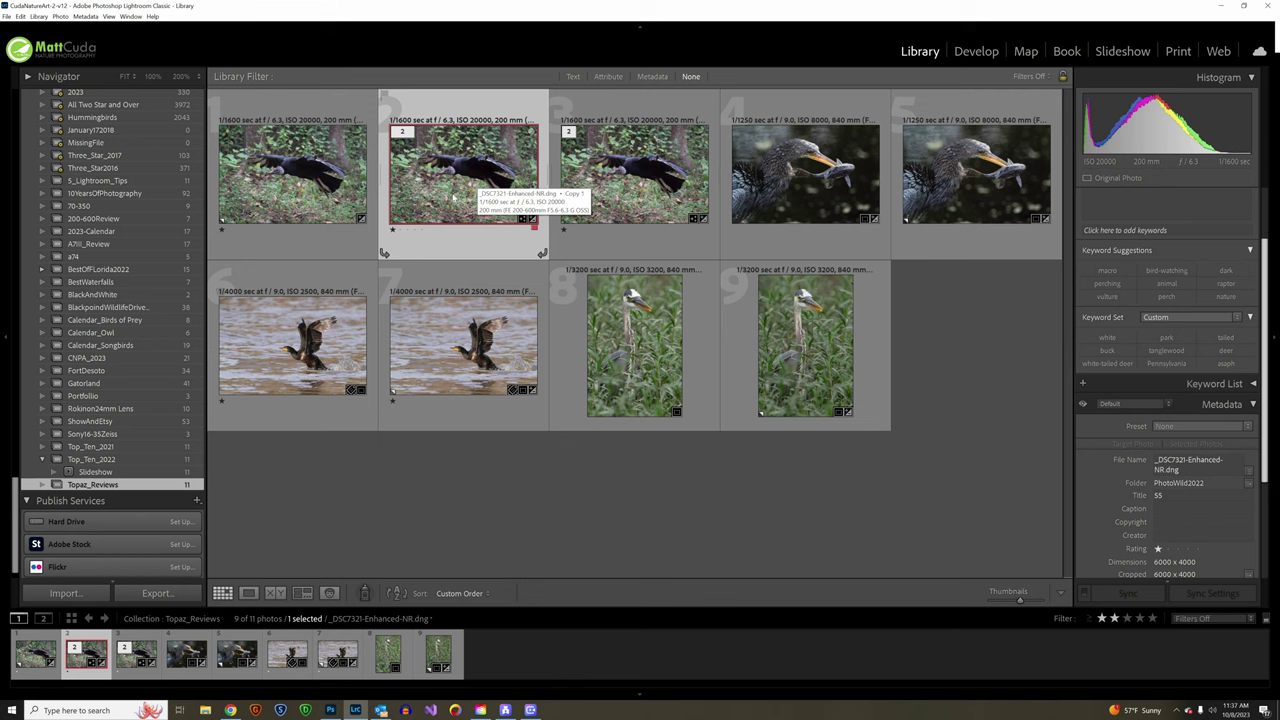
double_click(470, 185)
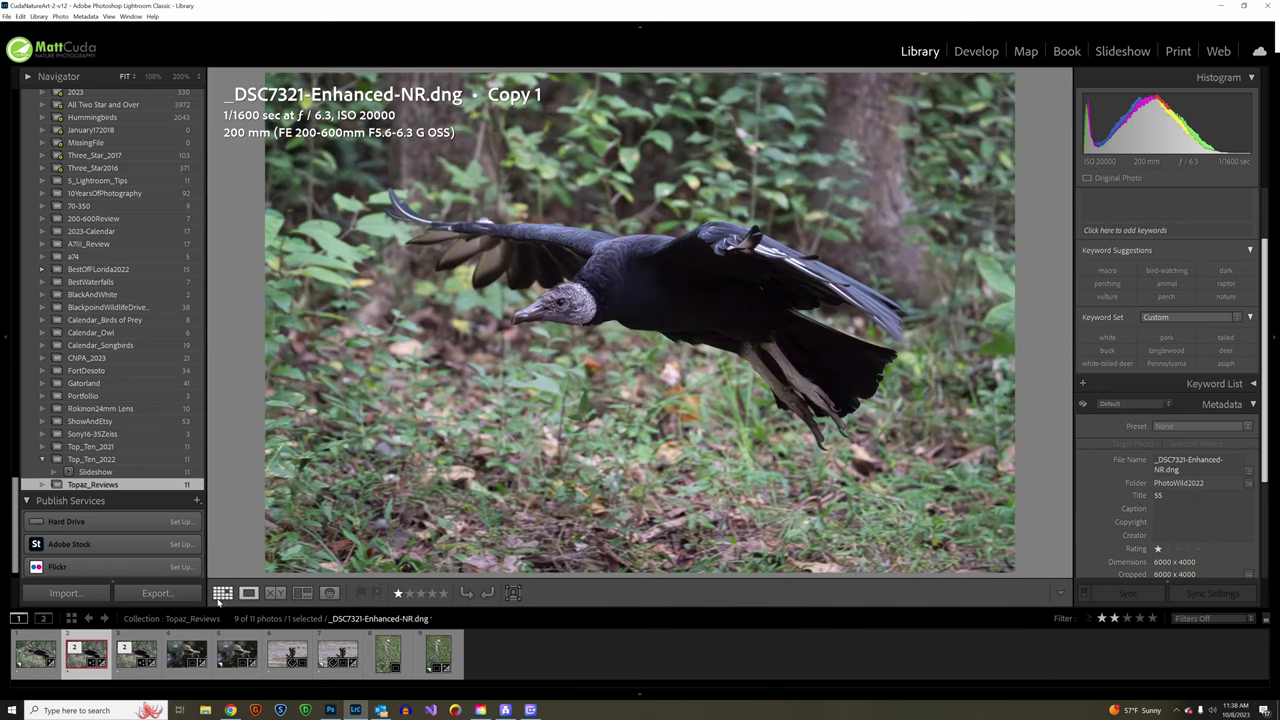
click(223, 596)
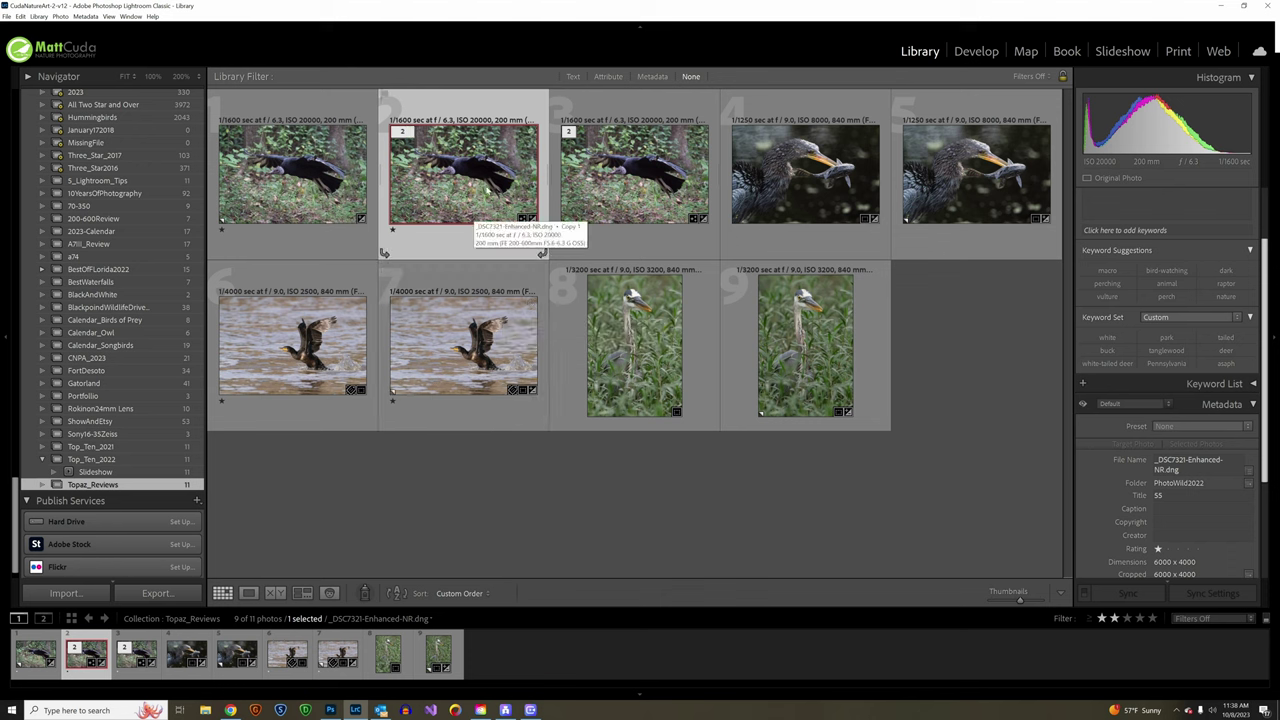
Step: Open _DSC7321.ARW Copy 2 in Develop and bring up its AI Denoise preview
double_click(313, 177)
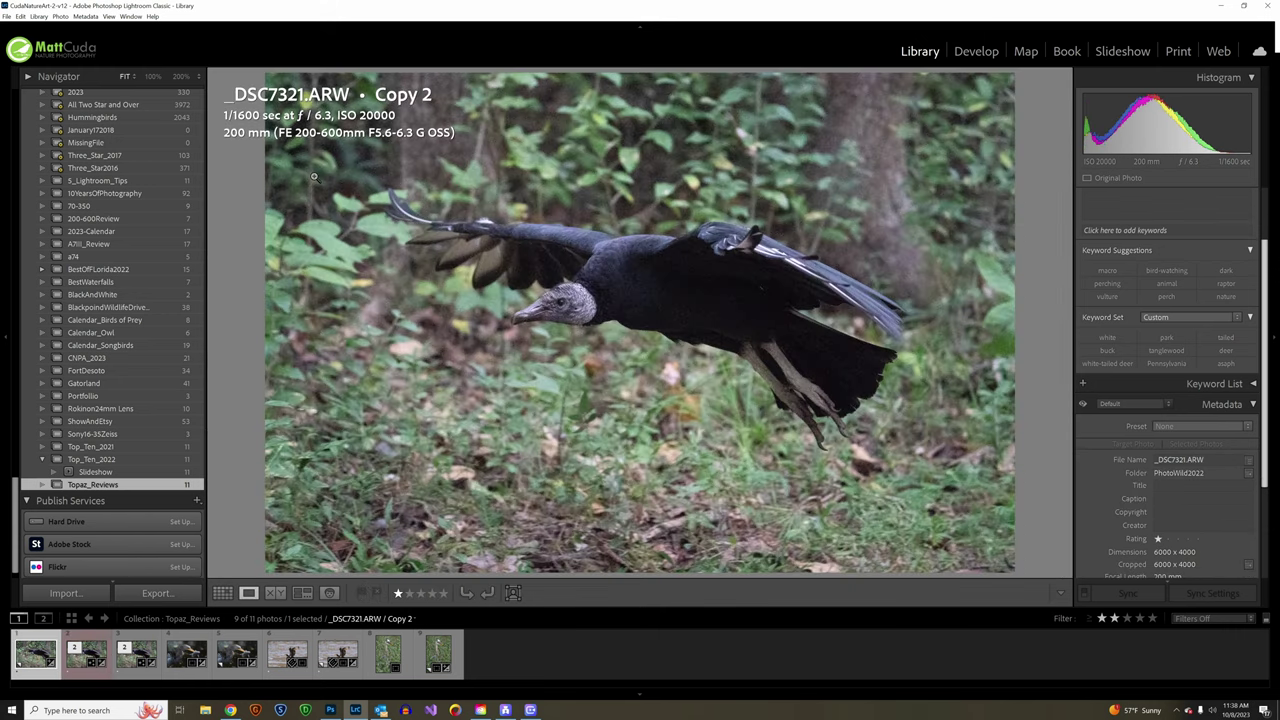
scroll(1133, 402, down, 2)
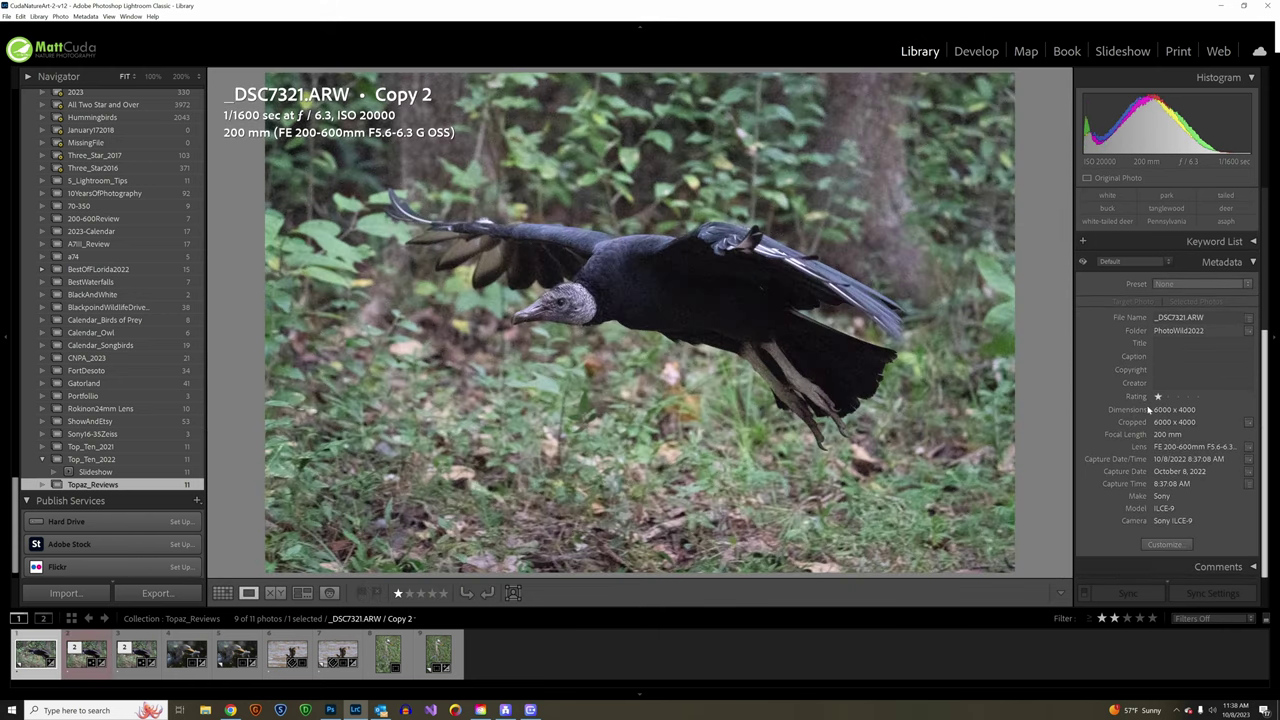
click(985, 50)
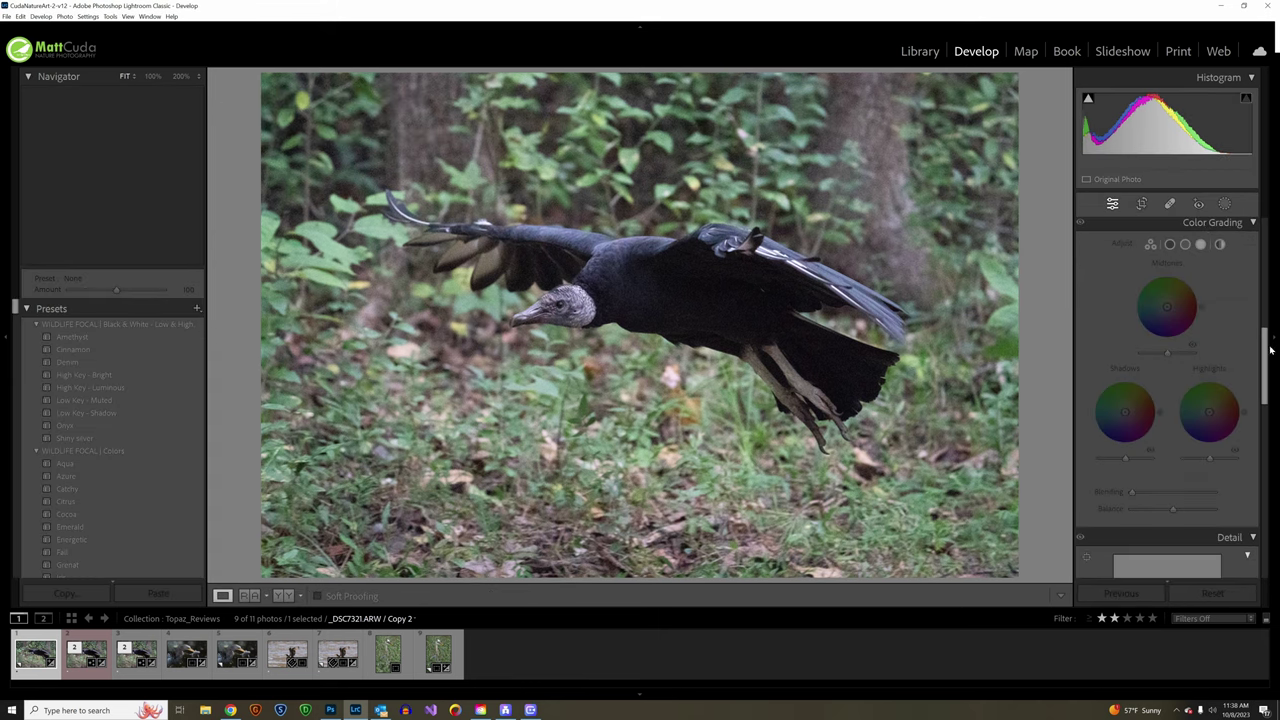
drag(1266, 365, 1265, 450)
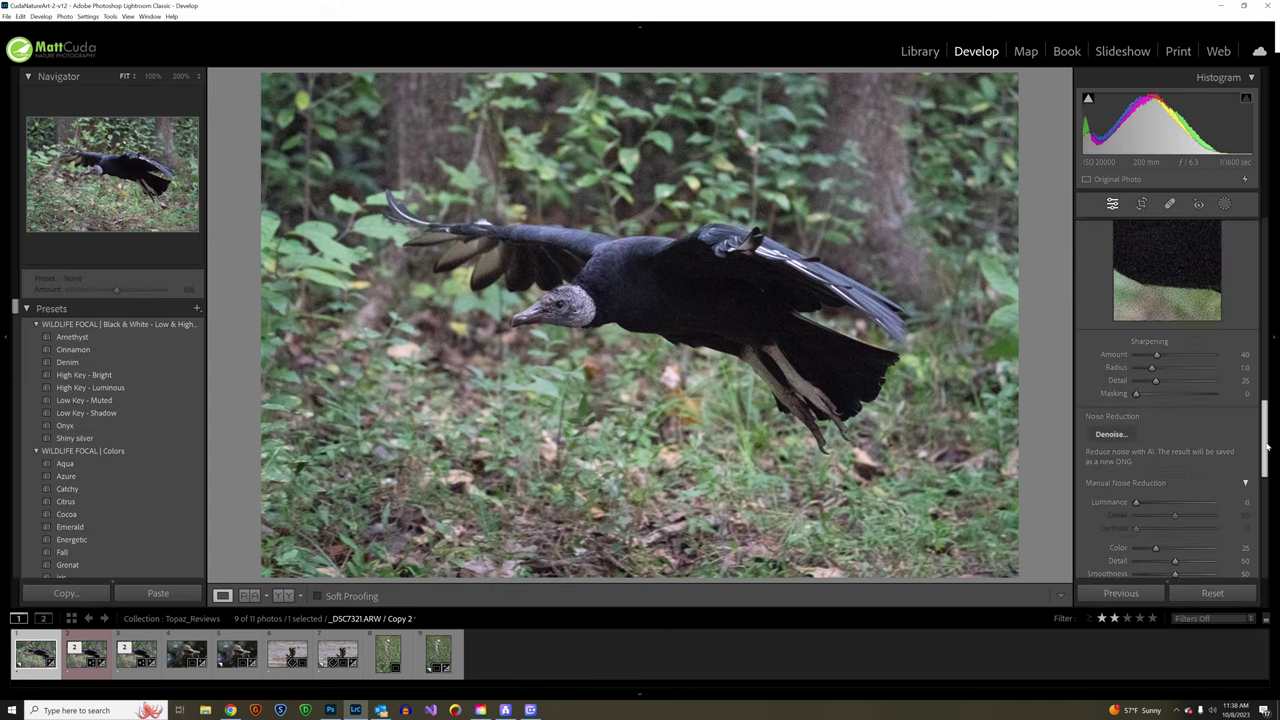
scroll(1200, 432, down, 3)
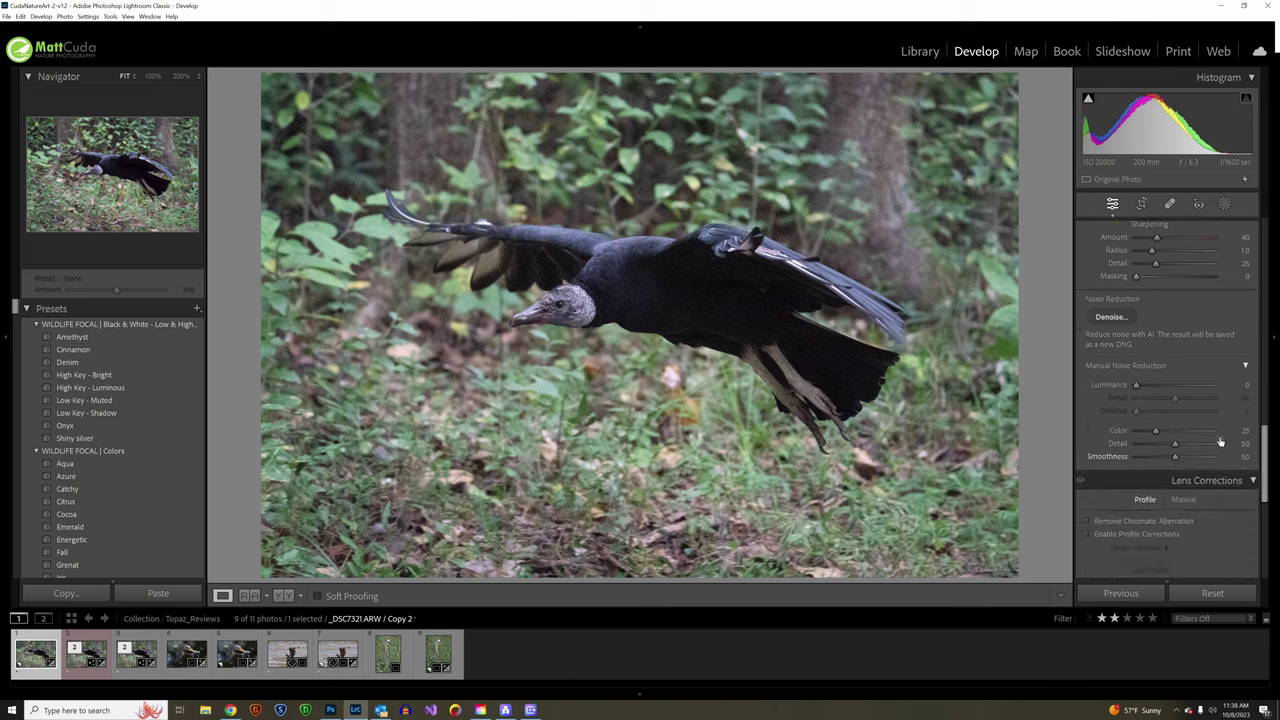
click(1111, 316)
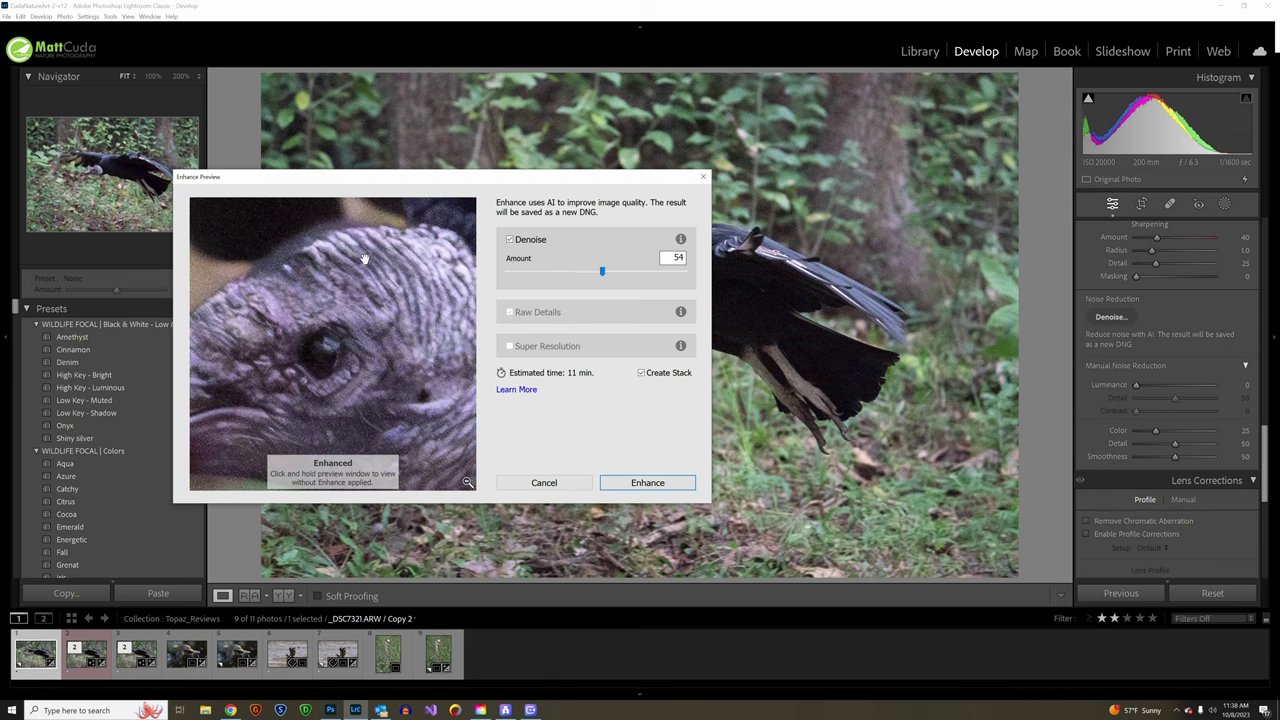
Step: Preview a dark wing area and raise the Denoise amount from 54 to 92
drag(366, 258, 460, 445)
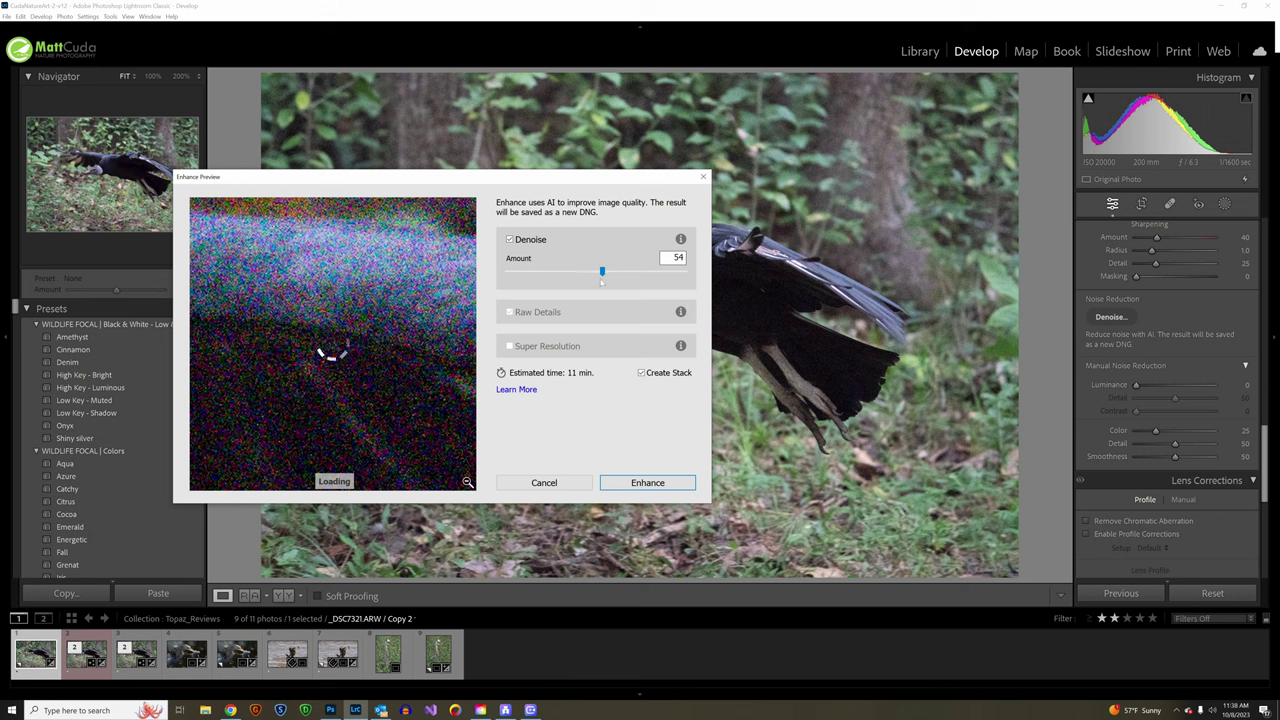
drag(602, 283, 655, 293)
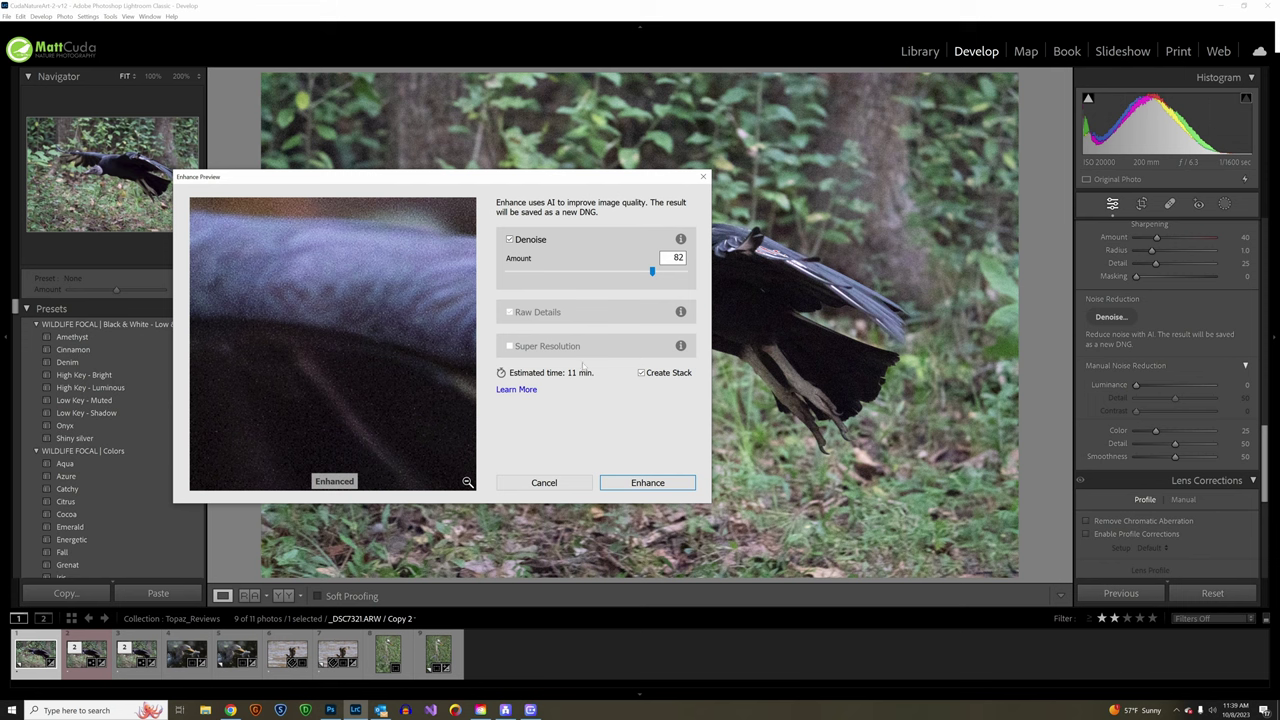
drag(653, 271, 674, 276)
Step: Run the denoise to create _DSC7321-Enhanced-NR-3.dng
click(640, 484)
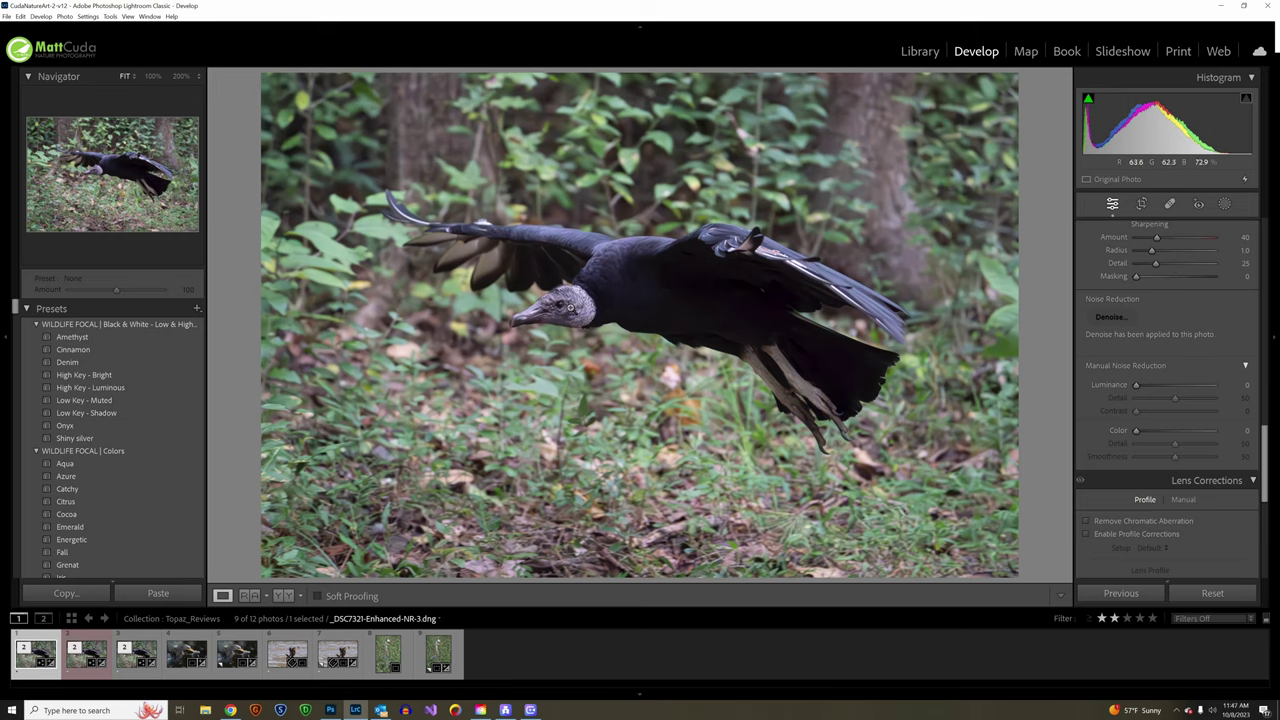
click(543, 298)
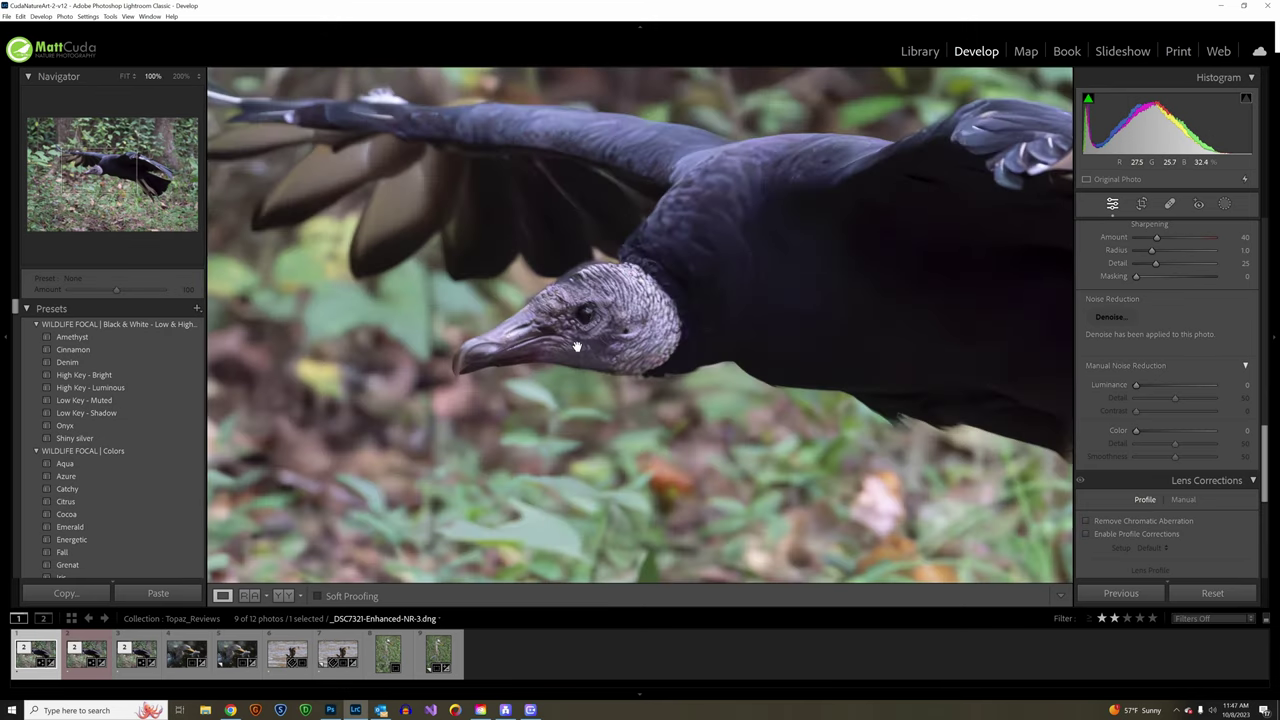
drag(622, 328, 549, 333)
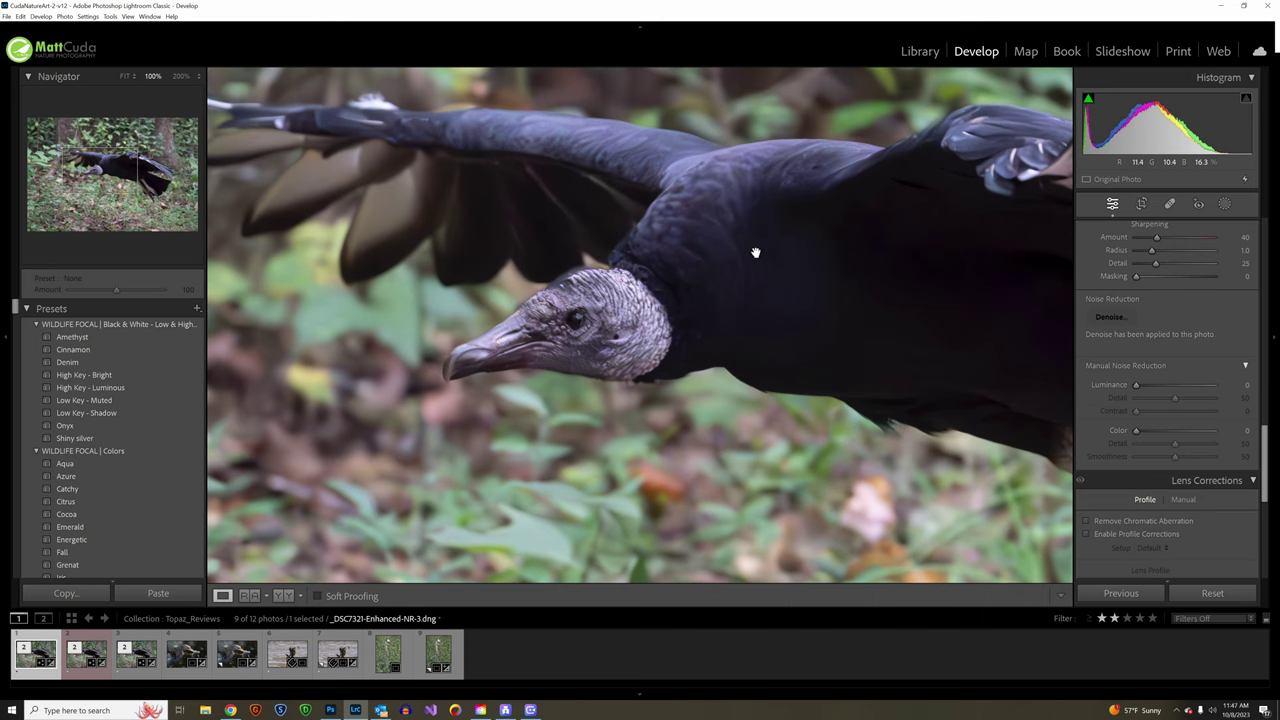
drag(757, 251, 557, 229)
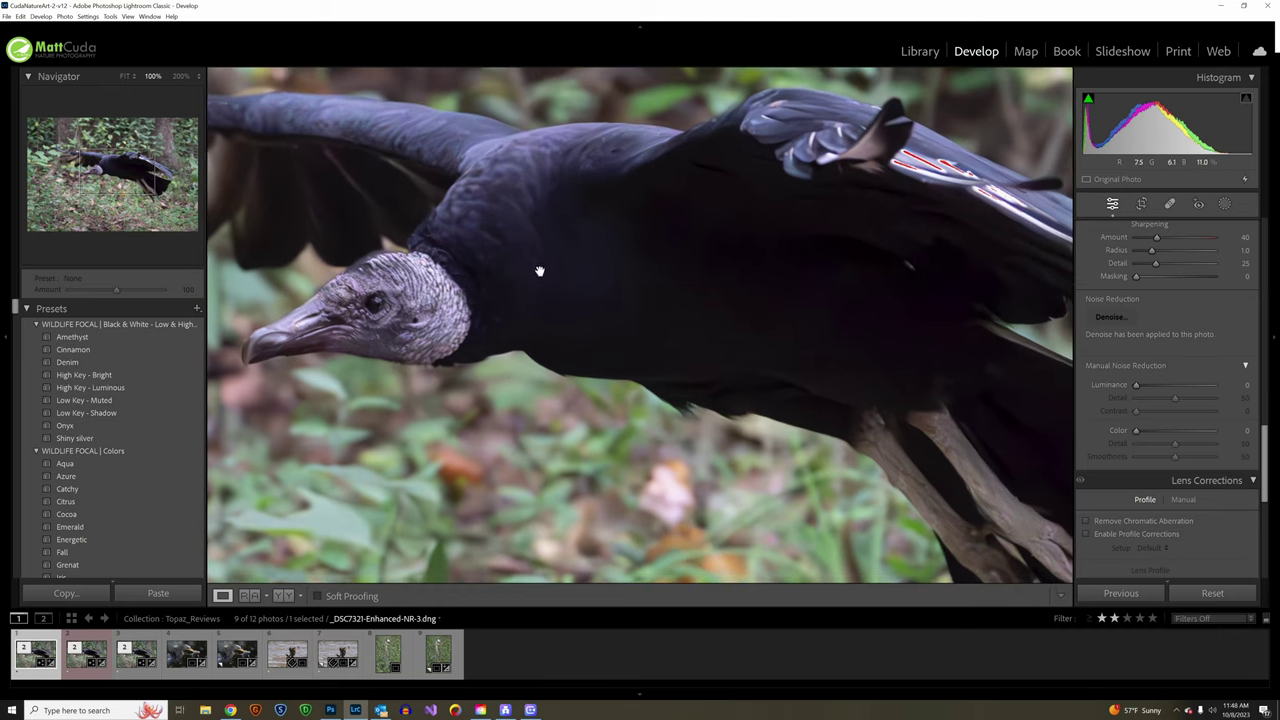
drag(537, 274, 660, 263)
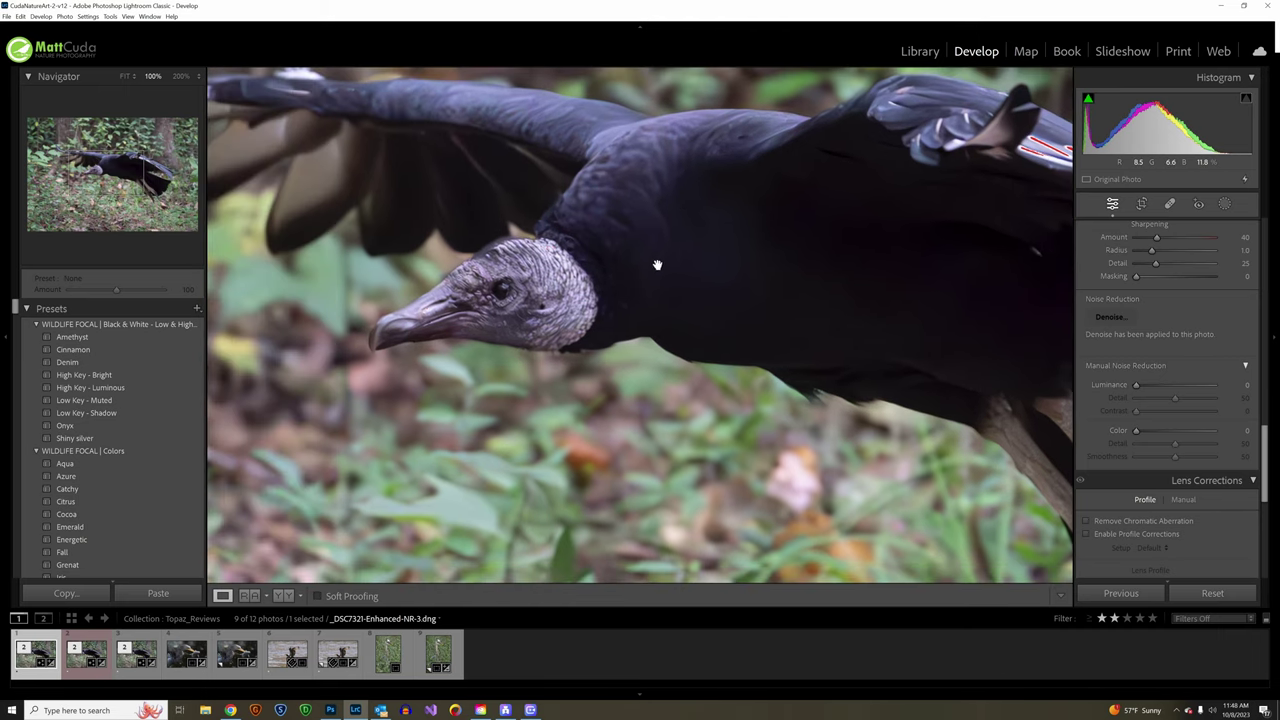
drag(597, 294, 636, 284)
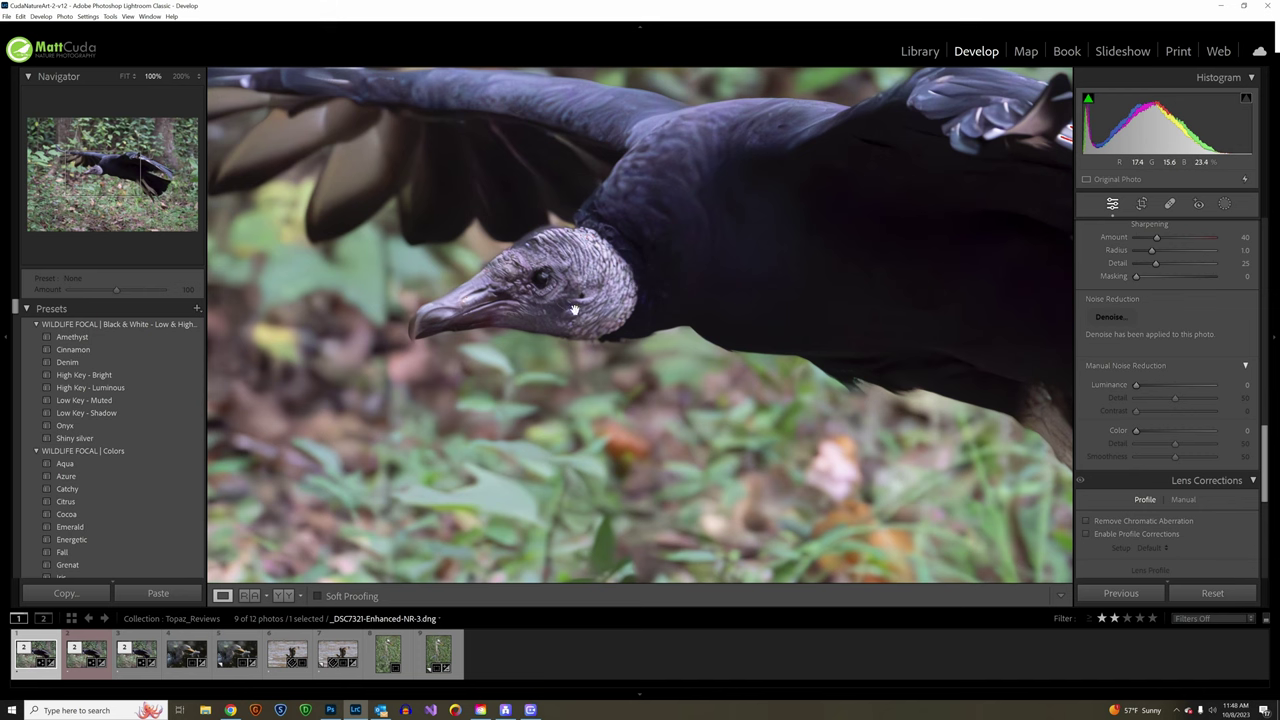
drag(497, 323, 519, 321)
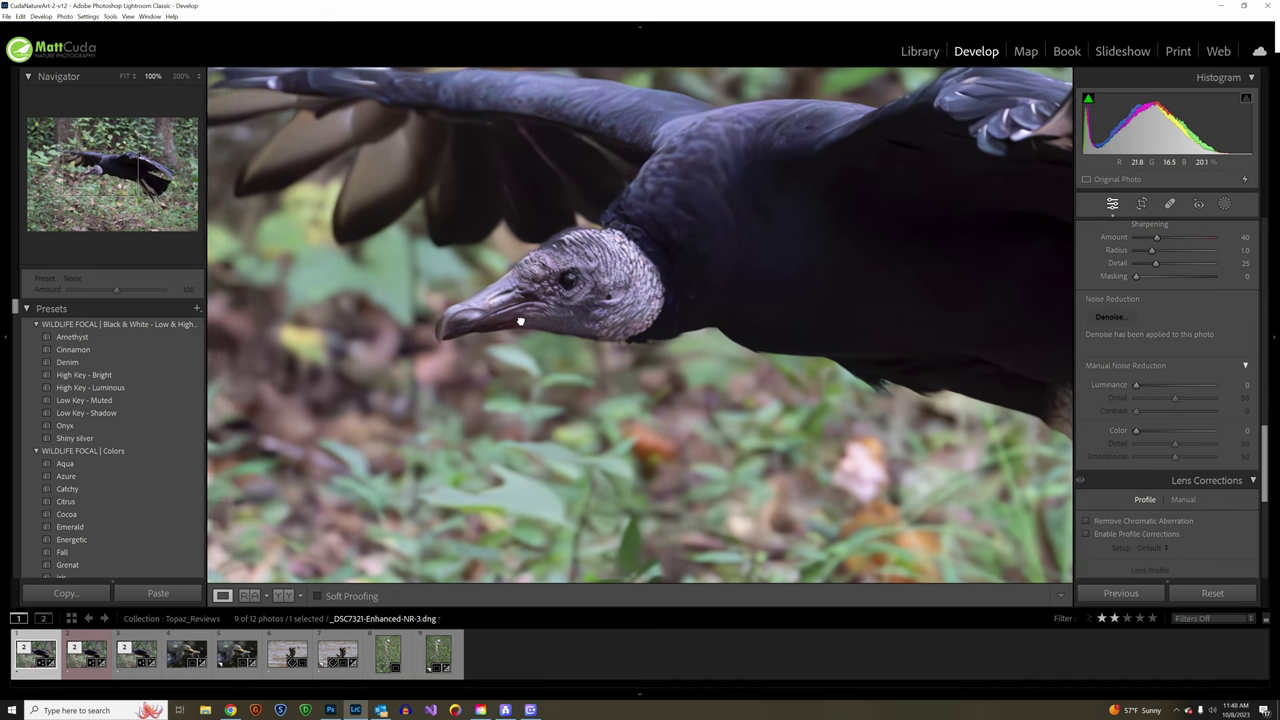